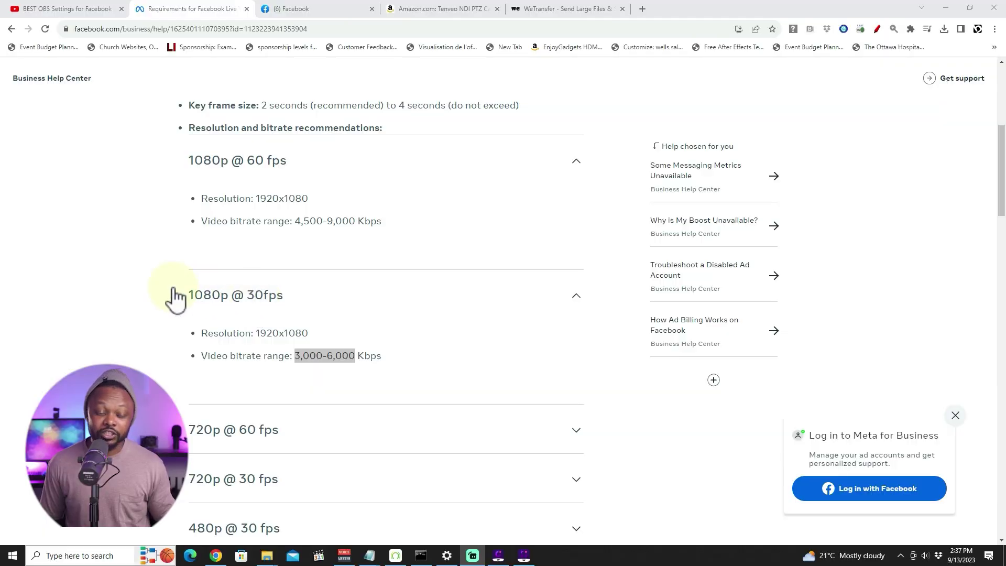
Step: Review the 1080p resolution and bitrate recommendations in the Facebook Live requirements, highlighting the 60 fps heading
{"action": "scroll", "coordinate": [175, 295], "scroll_direction": "down", "scroll_amount": 1}
{"action": "scroll", "coordinate": [176, 295], "scroll_direction": "up", "scroll_amount": 1}
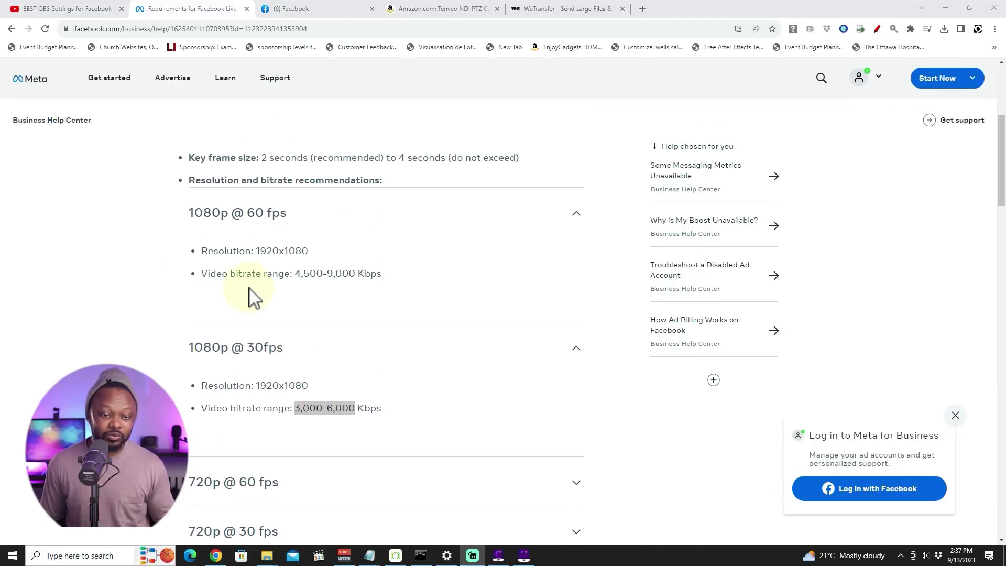
{"action": "scroll", "coordinate": [220, 293], "scroll_direction": "up", "scroll_amount": 1}
{"action": "left_click_drag", "start_coordinate": [190, 266], "coordinate": [288, 267]}
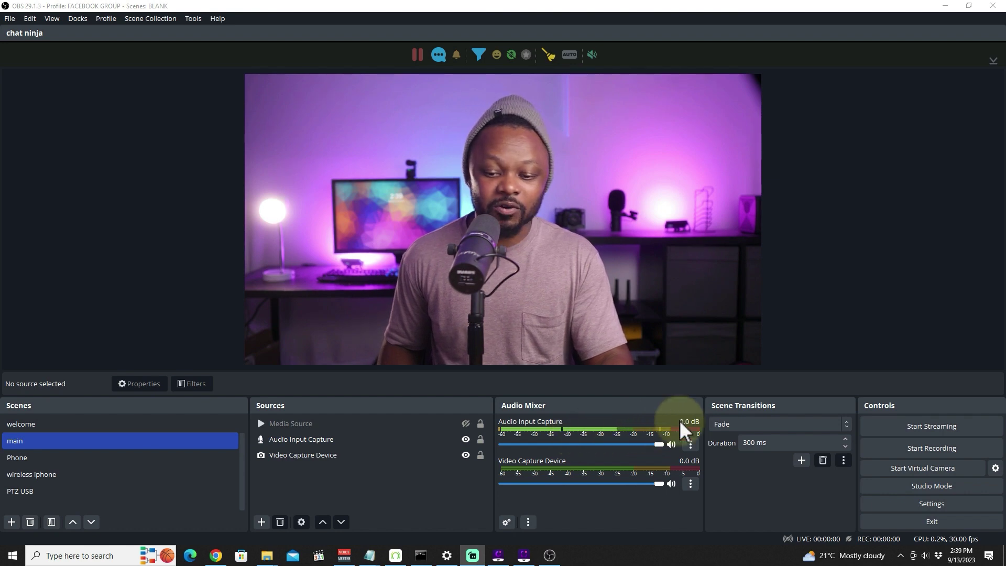
Step: Switch to OBS and, in its video settings, choose a 1920x1080 output resolution and 30 as the common FPS value
{"action": "left_click", "coordinate": [931, 504]}
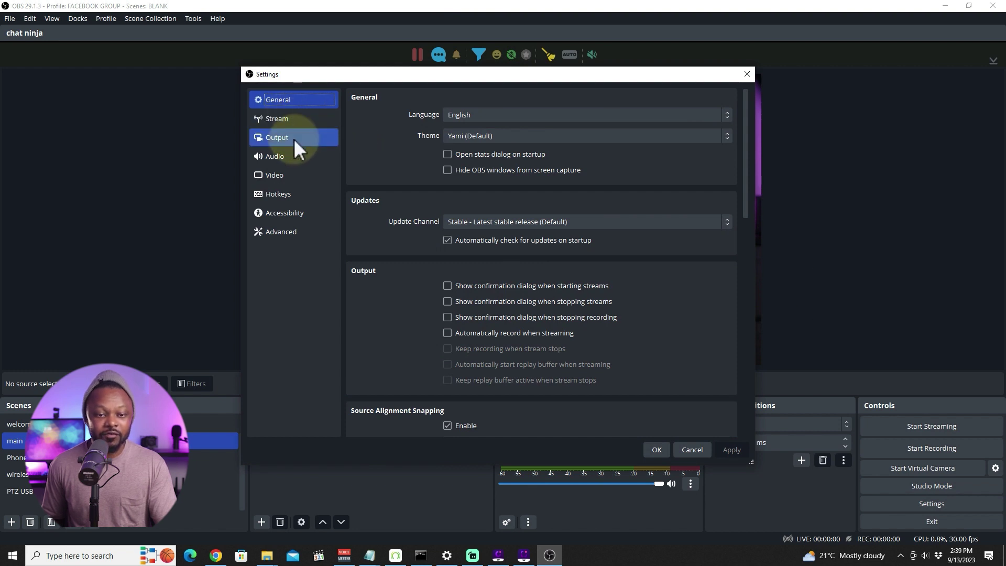
{"action": "left_click", "coordinate": [284, 169]}
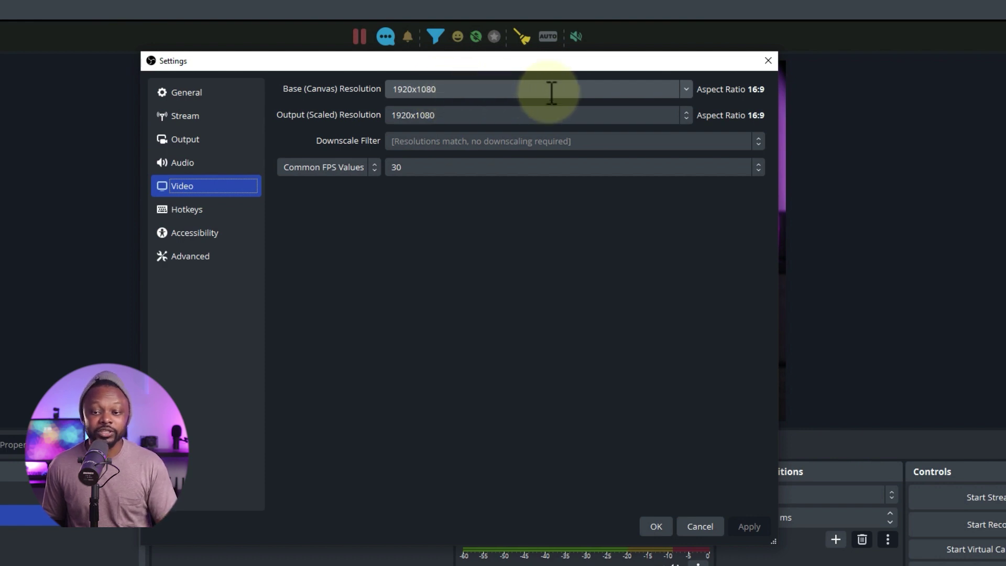
{"action": "left_click_drag", "start_coordinate": [461, 92], "coordinate": [369, 92]}
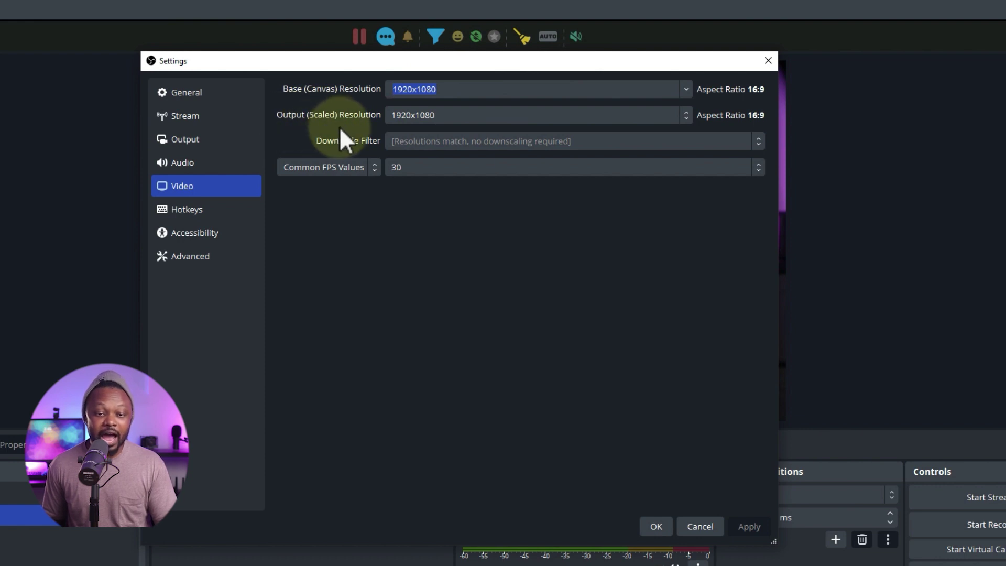
{"action": "left_click", "coordinate": [399, 119]}
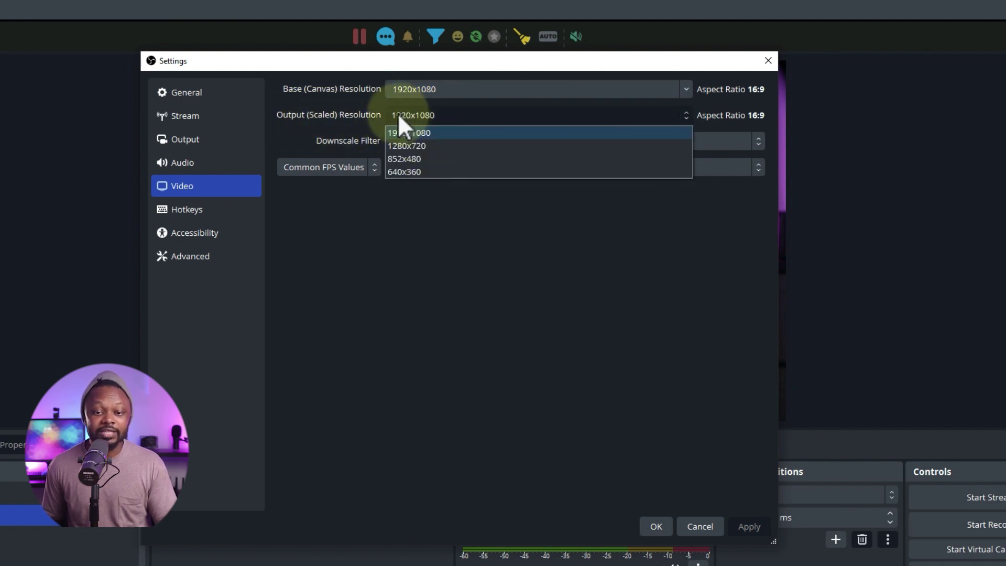
{"action": "left_click", "coordinate": [391, 126]}
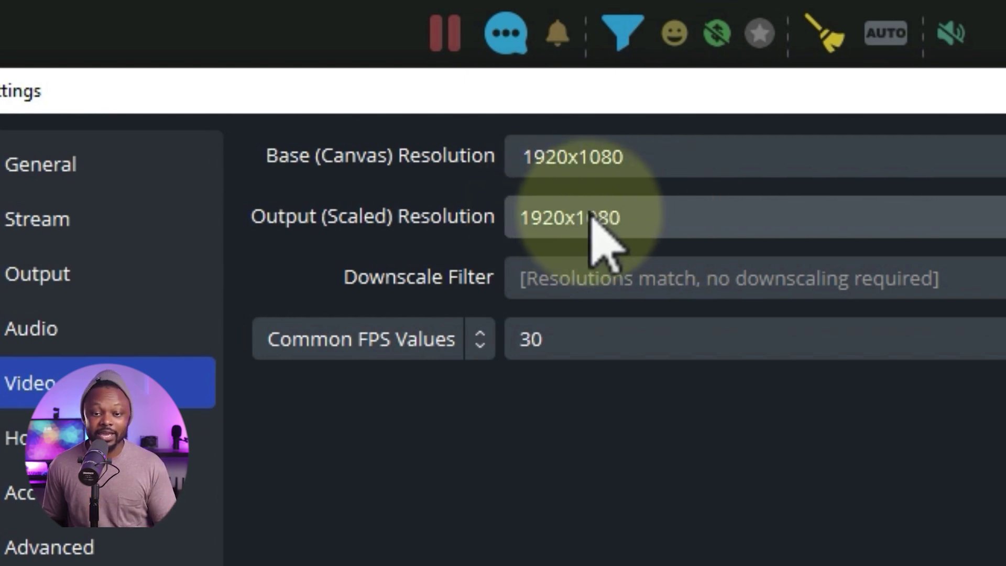
{"action": "left_click", "coordinate": [687, 215]}
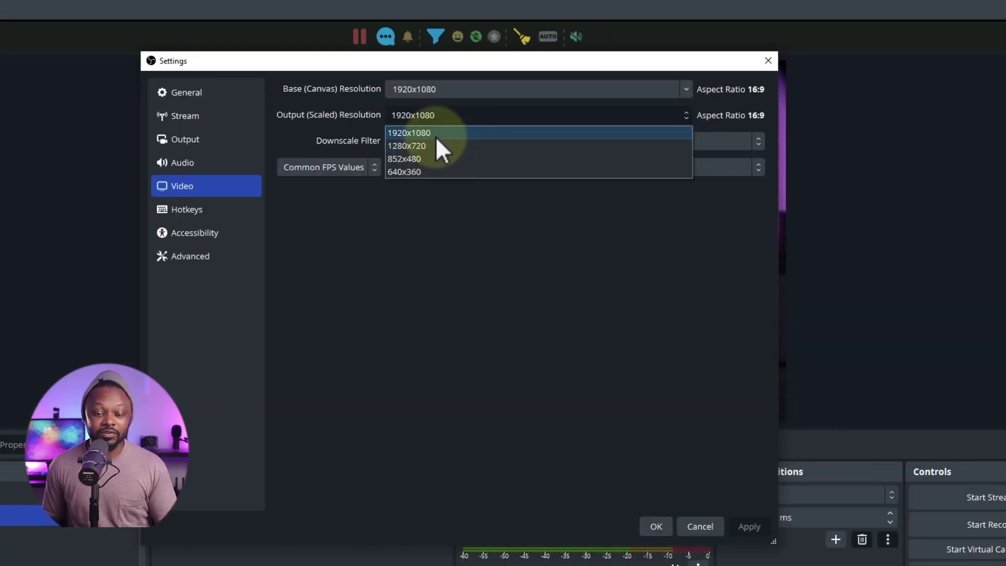
{"action": "left_click", "coordinate": [437, 132]}
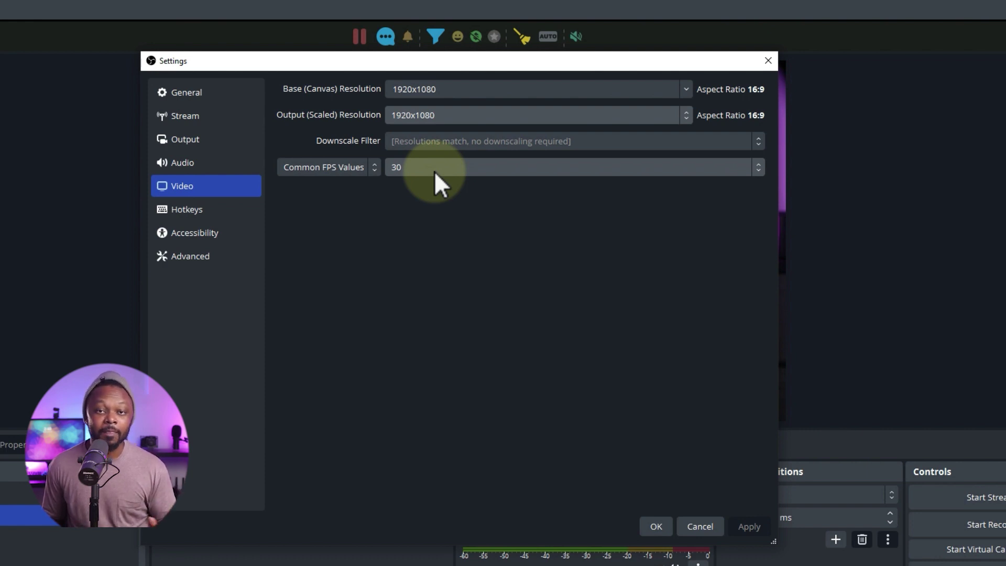
{"action": "left_click", "coordinate": [435, 171]}
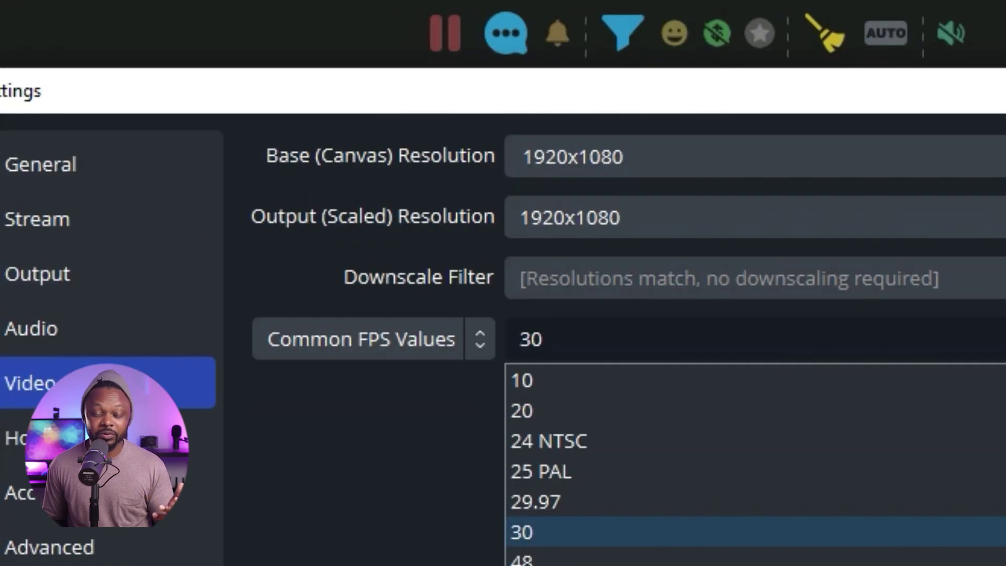
{"action": "left_click", "coordinate": [560, 531]}
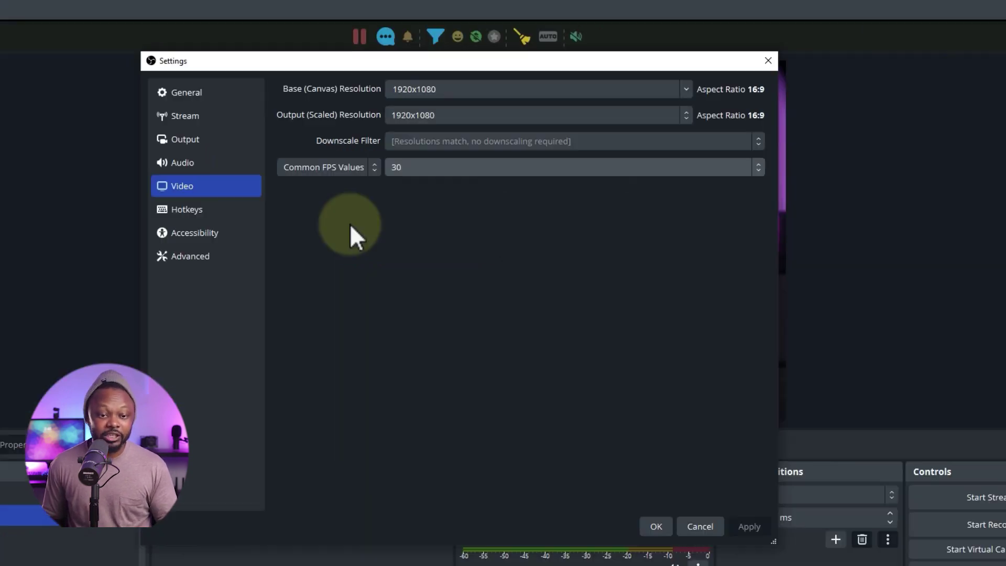
Step: Go to the streaming output settings, keeping the Advanced output mode and the NVIDIA NVENC H.264 video encoder
{"action": "left_click", "coordinate": [206, 143]}
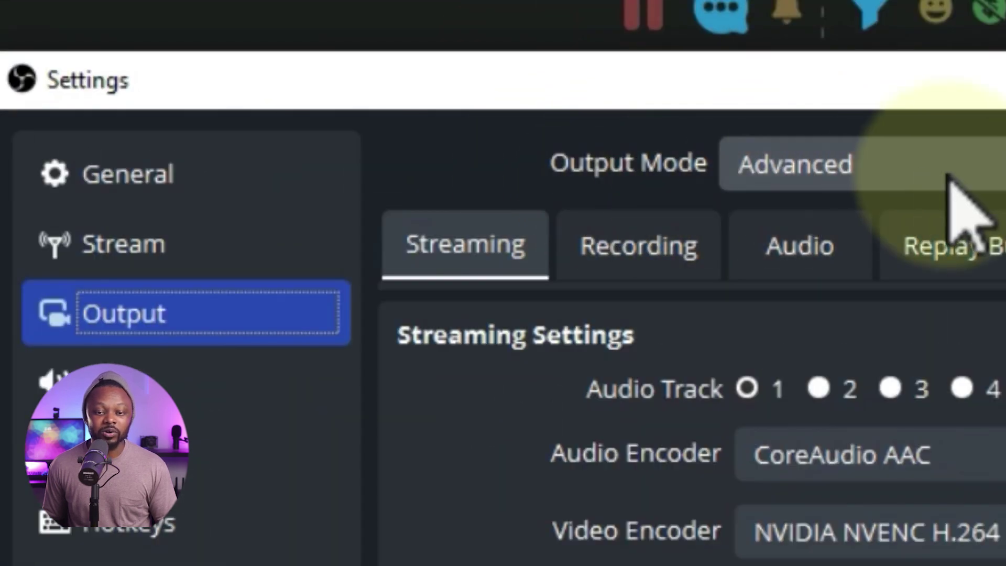
{"action": "left_click", "coordinate": [869, 175]}
{"action": "left_click", "coordinate": [869, 176]}
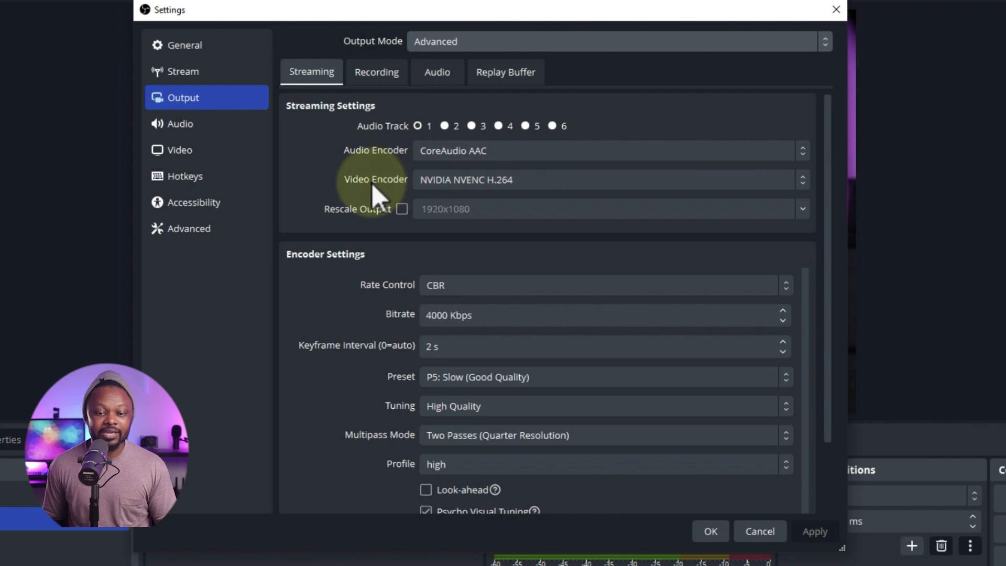
{"action": "left_click", "coordinate": [516, 180]}
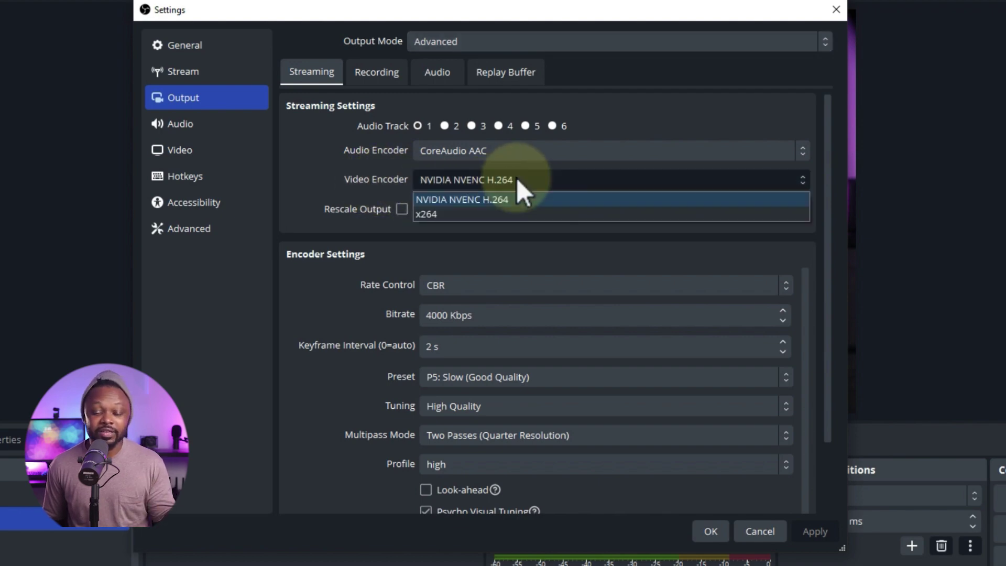
{"action": "left_click", "coordinate": [379, 168]}
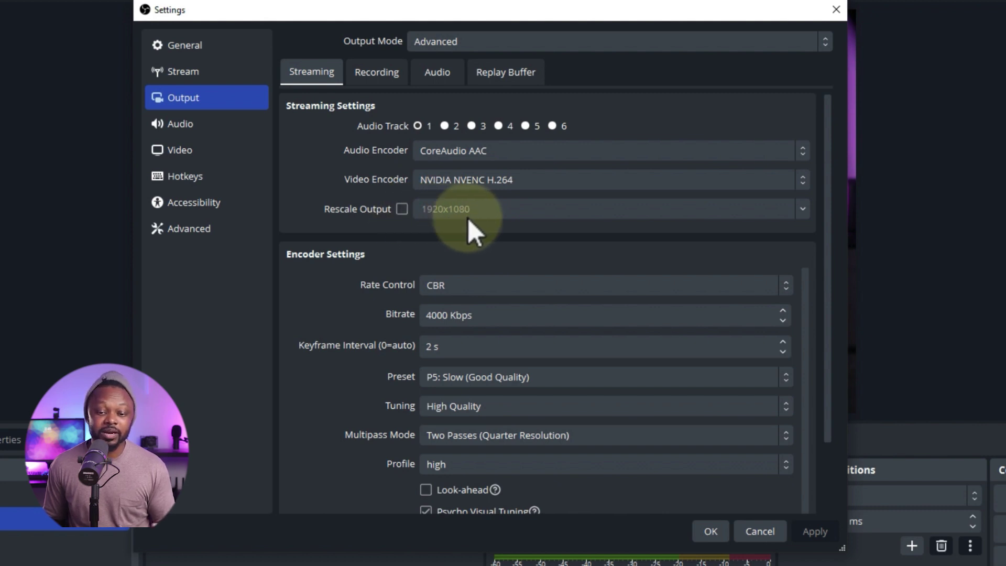
Step: Set the streaming encoder's bitrate to 6000 Kbps and accept the settings
{"action": "scroll", "coordinate": [828, 244], "scroll_direction": "down", "scroll_amount": 1}
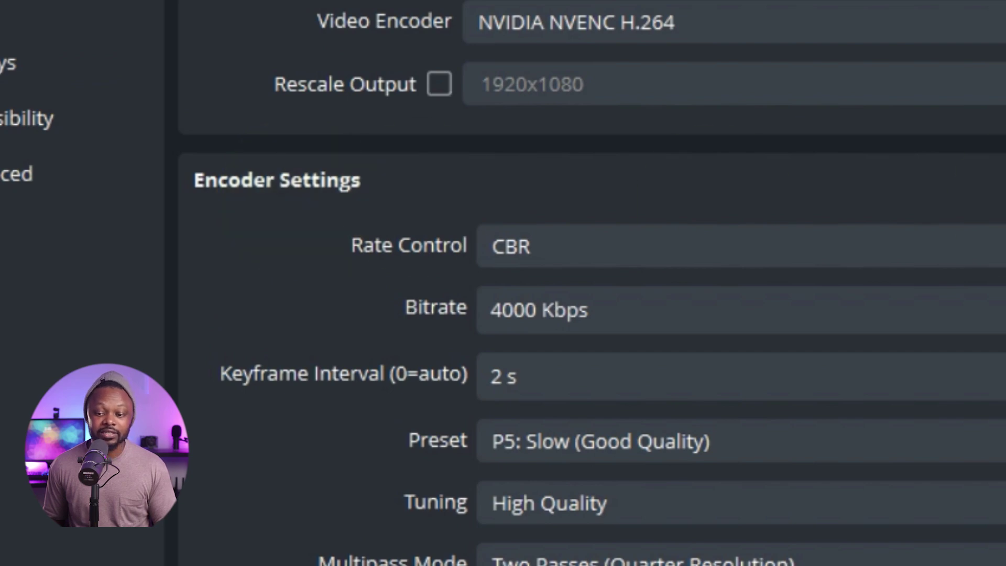
{"action": "scroll", "coordinate": [592, 283], "scroll_direction": "down", "scroll_amount": 2}
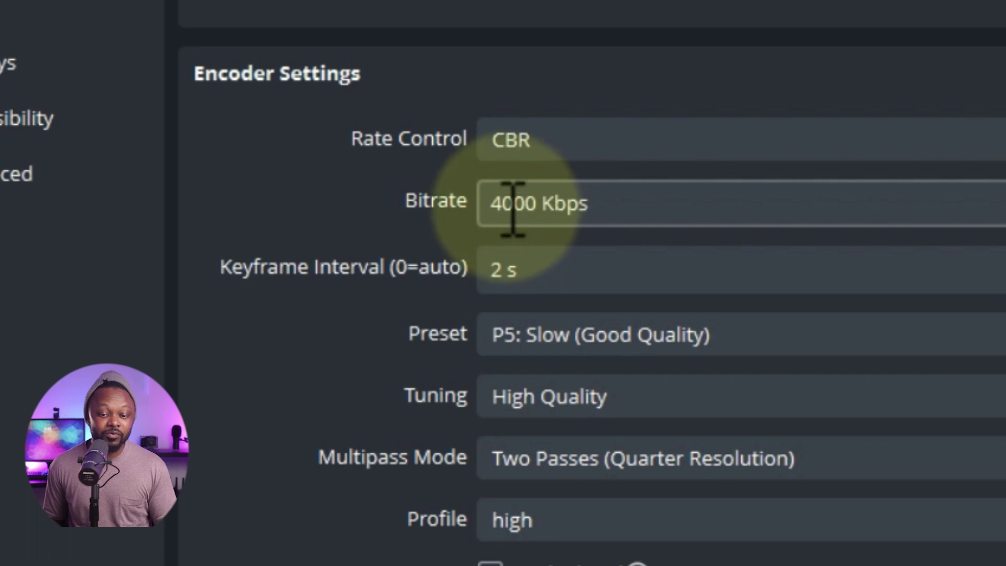
{"action": "left_click", "coordinate": [528, 209]}
{"action": "left_click_drag", "start_coordinate": [502, 207], "coordinate": [461, 220]}
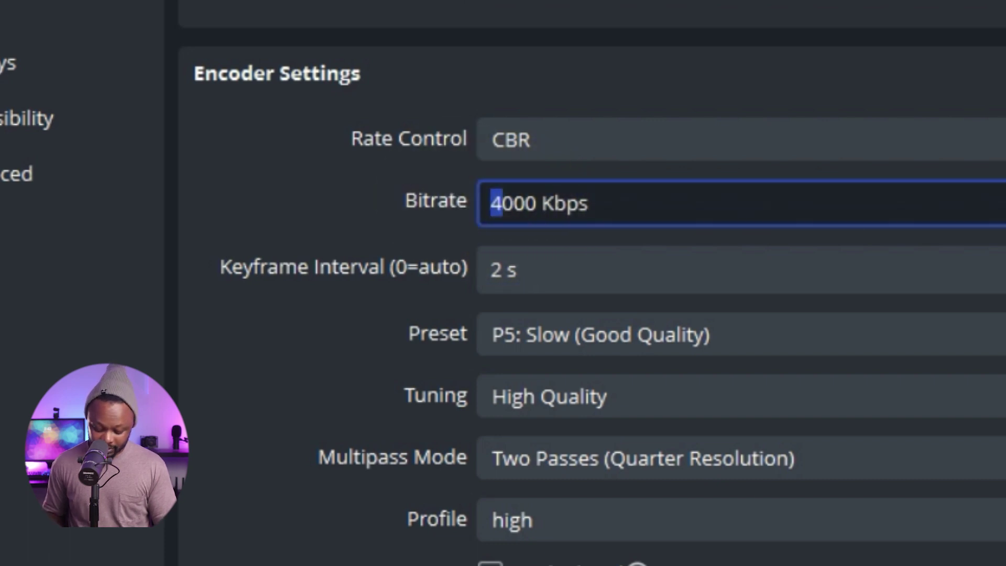
{"action": "type", "text": "6"}
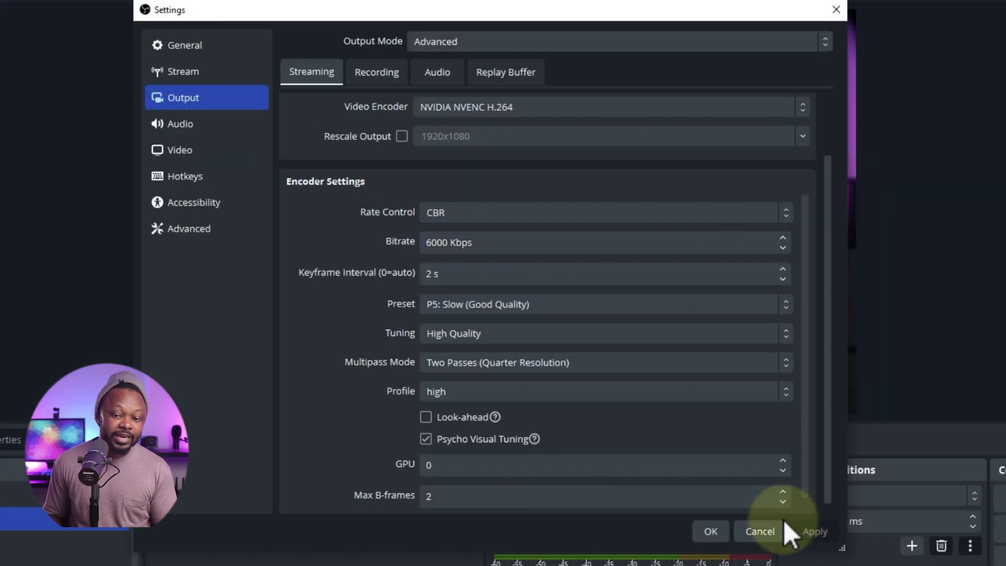
{"action": "left_click", "coordinate": [711, 531]}
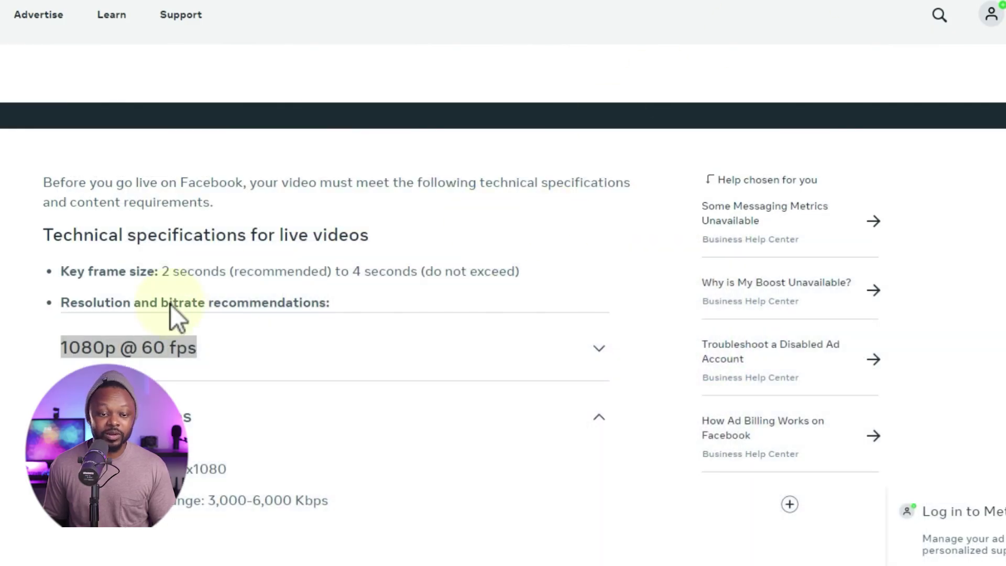
Step: Compare the recommended video bitrate ranges for 1080p at 30 fps and 60 fps on the Facebook Live requirements page
{"action": "scroll", "coordinate": [39, 324], "scroll_direction": "down", "scroll_amount": 3}
{"action": "scroll", "coordinate": [39, 319], "scroll_direction": "down", "scroll_amount": 2}
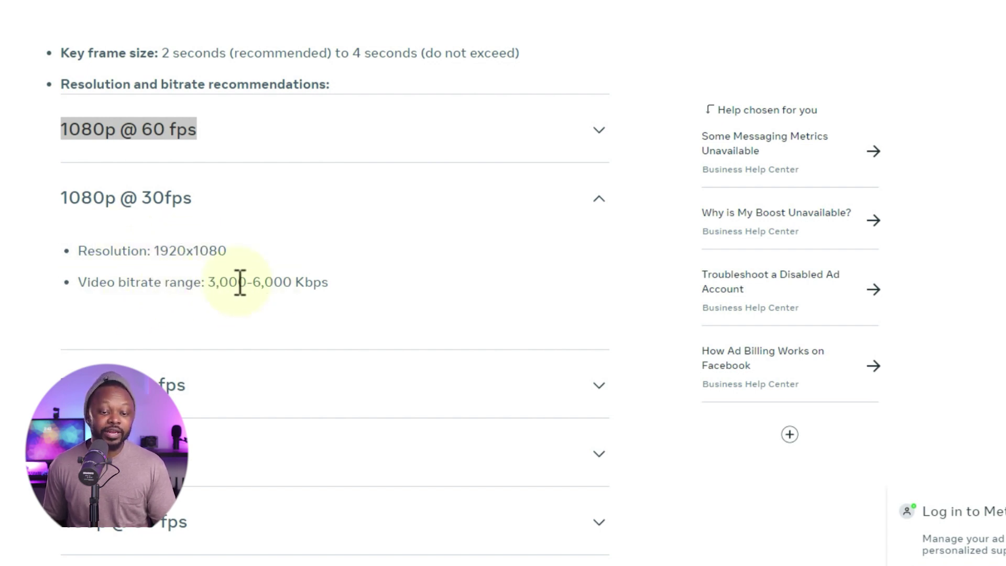
{"action": "left_click_drag", "start_coordinate": [216, 283], "coordinate": [305, 283]}
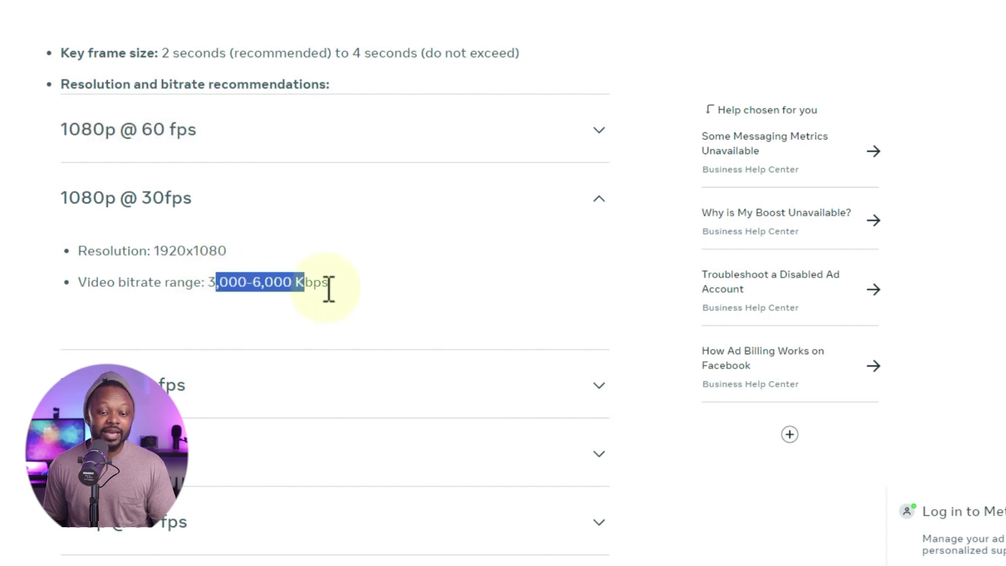
{"action": "left_click_drag", "start_coordinate": [342, 286], "coordinate": [254, 281]}
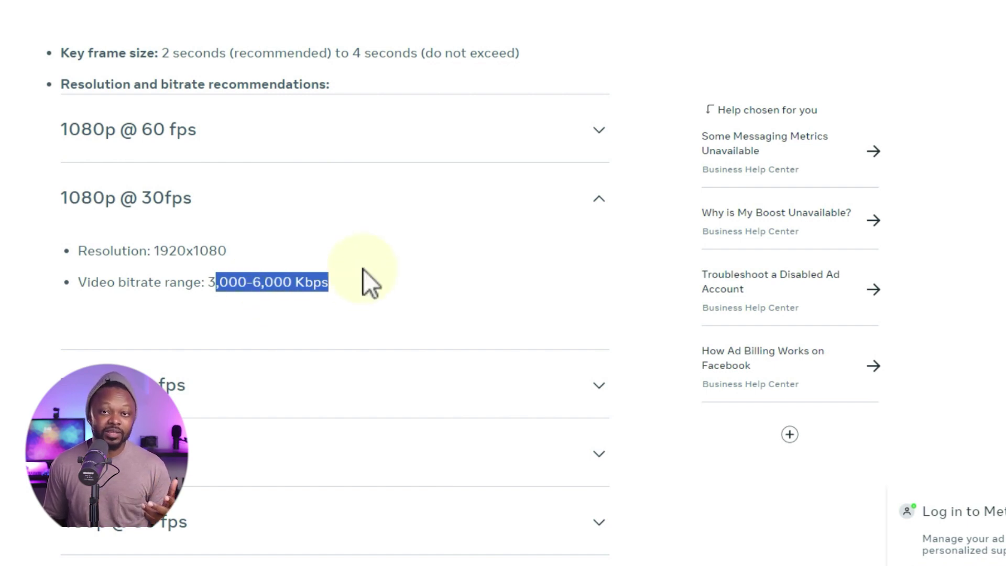
{"action": "left_click", "coordinate": [361, 141]}
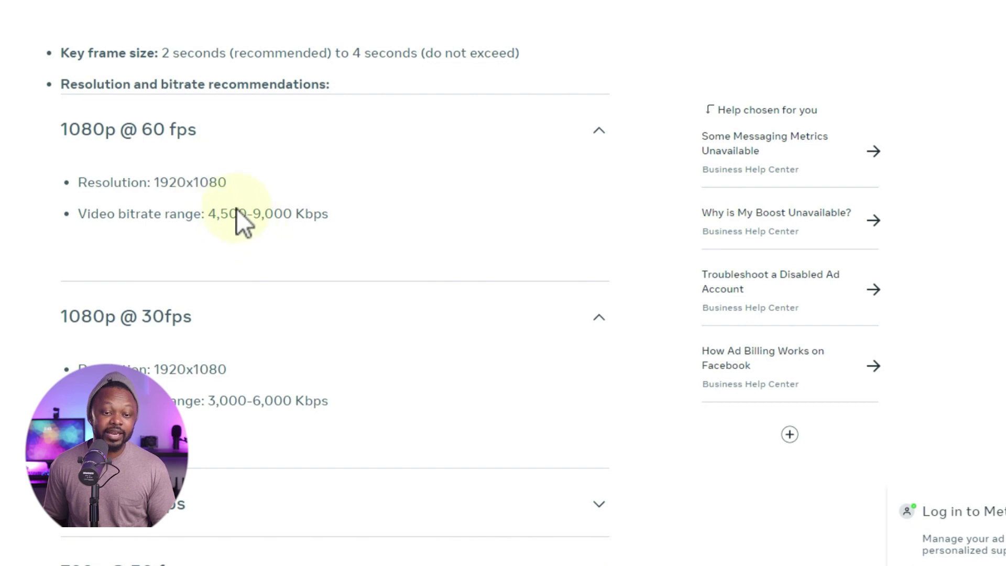
{"action": "left_click_drag", "start_coordinate": [215, 213], "coordinate": [253, 214]}
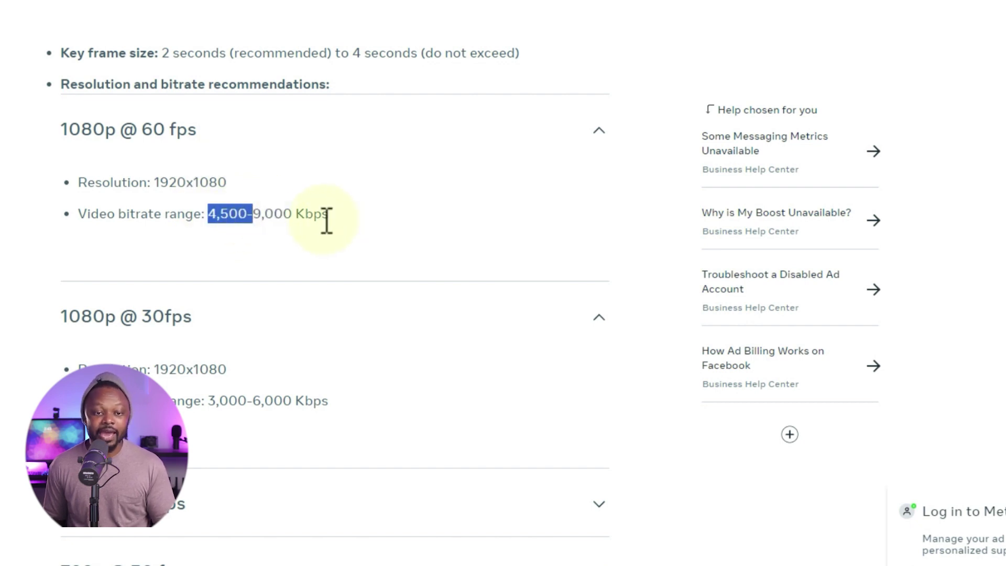
{"action": "scroll", "coordinate": [306, 220], "scroll_direction": "down", "scroll_amount": 3}
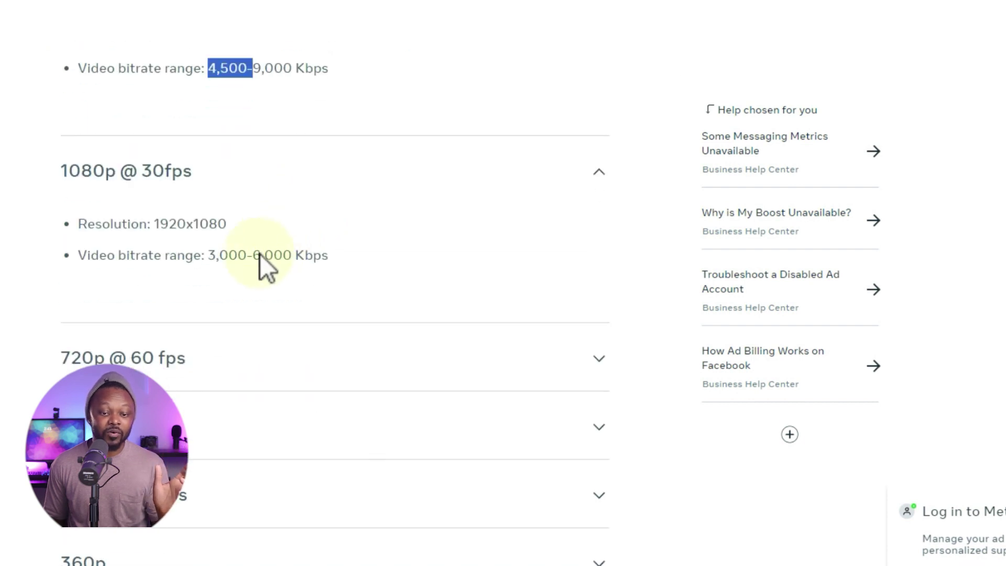
{"action": "left_click_drag", "start_coordinate": [219, 255], "coordinate": [276, 256]}
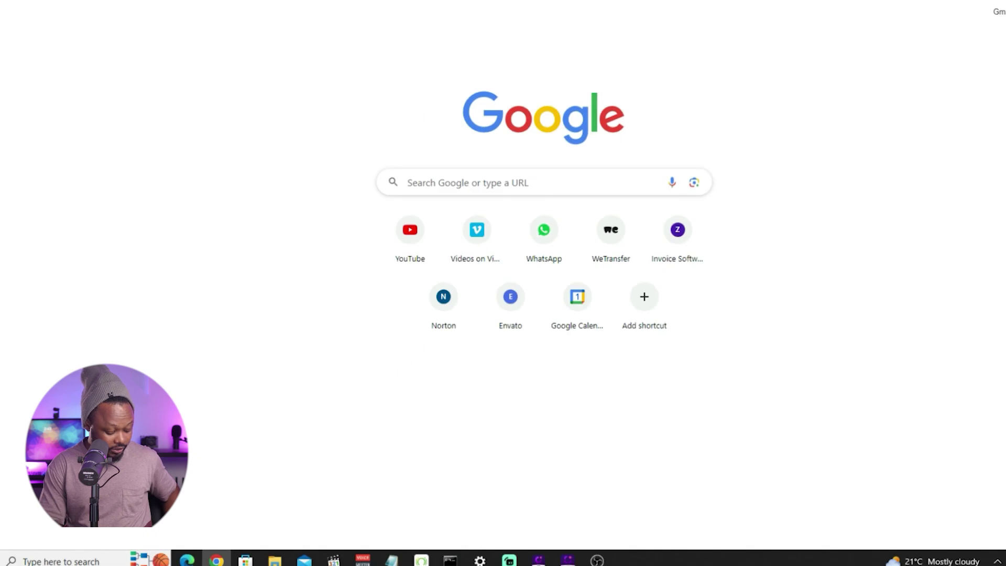
Step: Search Google for "internet speed test", run the test to check the upload speed, and close its results
{"action": "type", "text": "inter"}
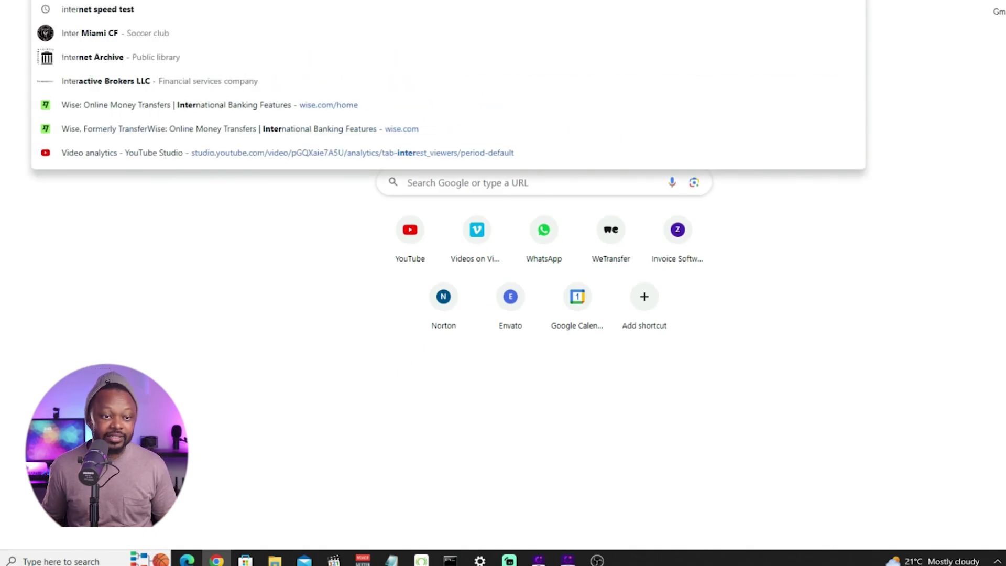
{"action": "left_click", "coordinate": [130, 10]}
{"action": "left_click", "coordinate": [348, 321]}
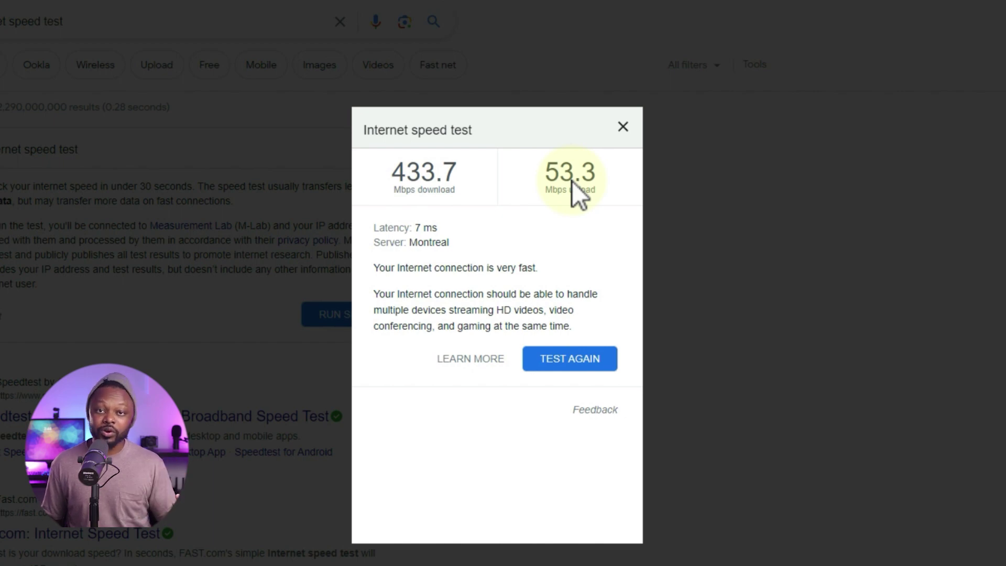
{"action": "left_click", "coordinate": [623, 128]}
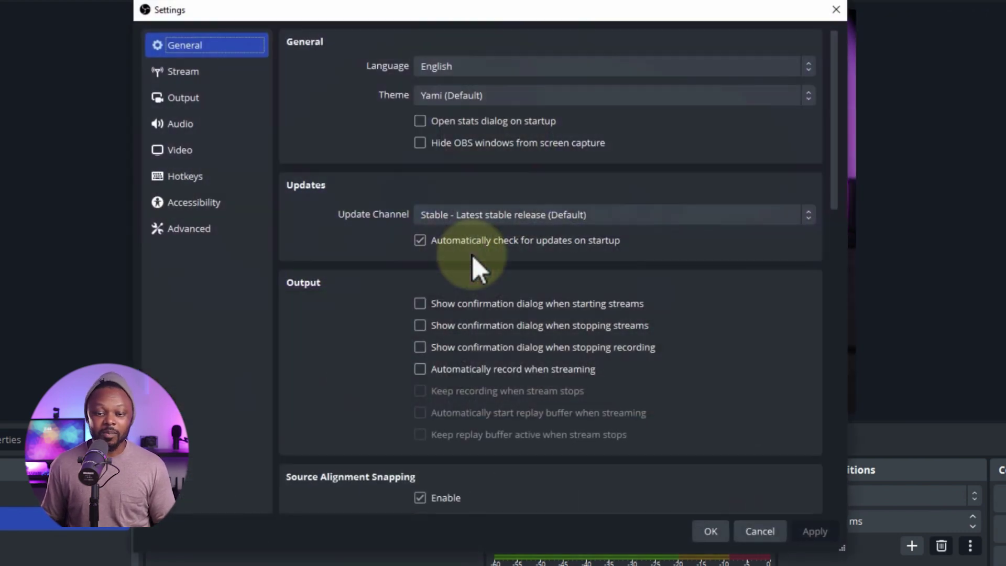
Step: Return to the OBS streaming output settings and review the encoder's bitrate, keyframe interval, preset, tuning and profile
{"action": "left_click", "coordinate": [184, 100]}
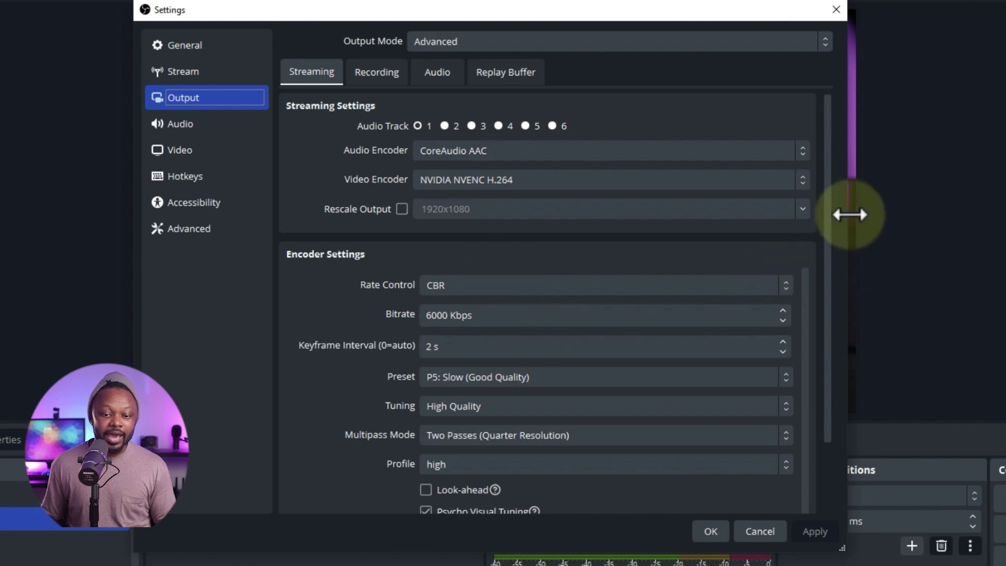
{"action": "left_click_drag", "start_coordinate": [828, 214], "coordinate": [829, 266]}
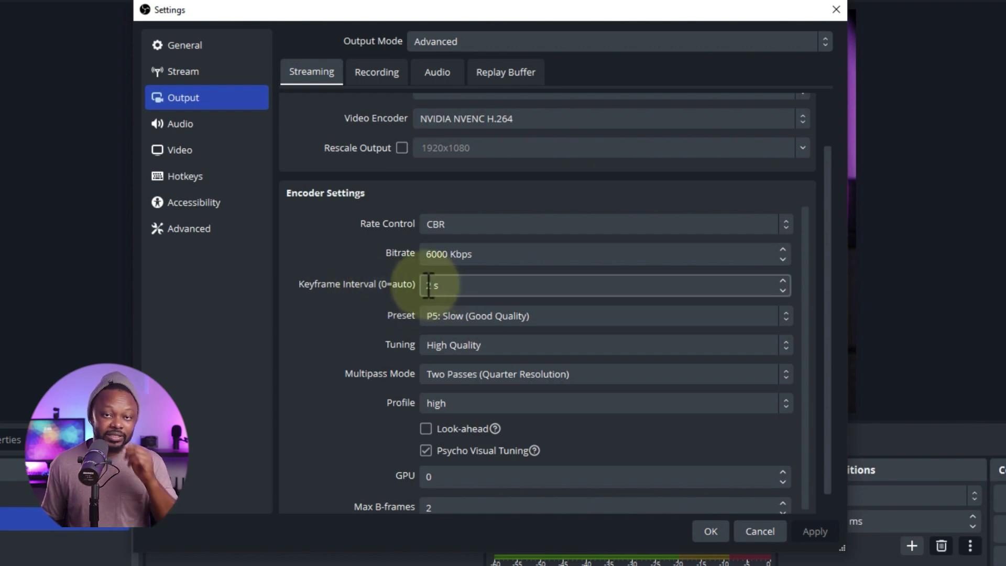
{"action": "scroll", "coordinate": [384, 332], "scroll_direction": "down", "scroll_amount": 2}
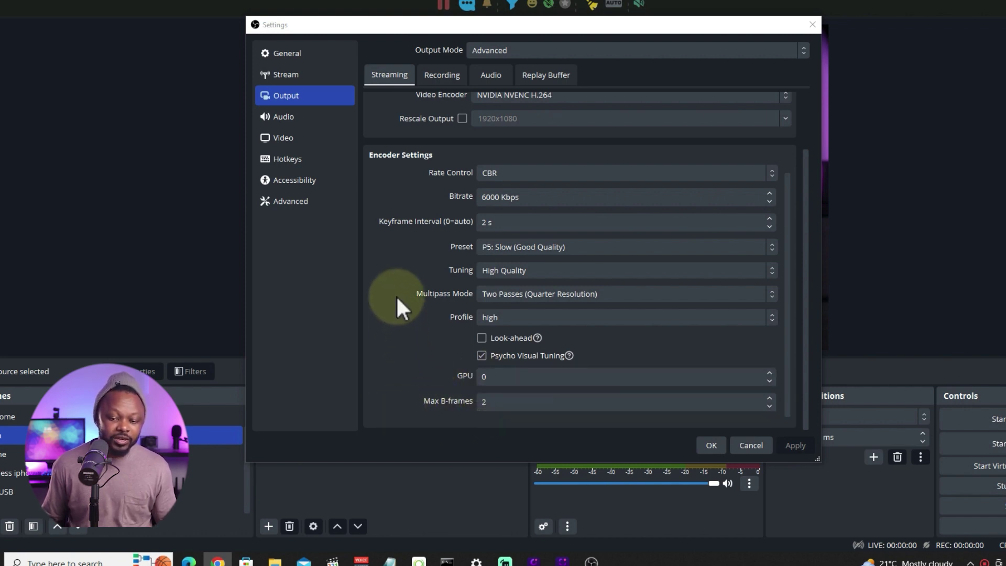
{"action": "scroll", "coordinate": [397, 264], "scroll_direction": "up", "scroll_amount": 1}
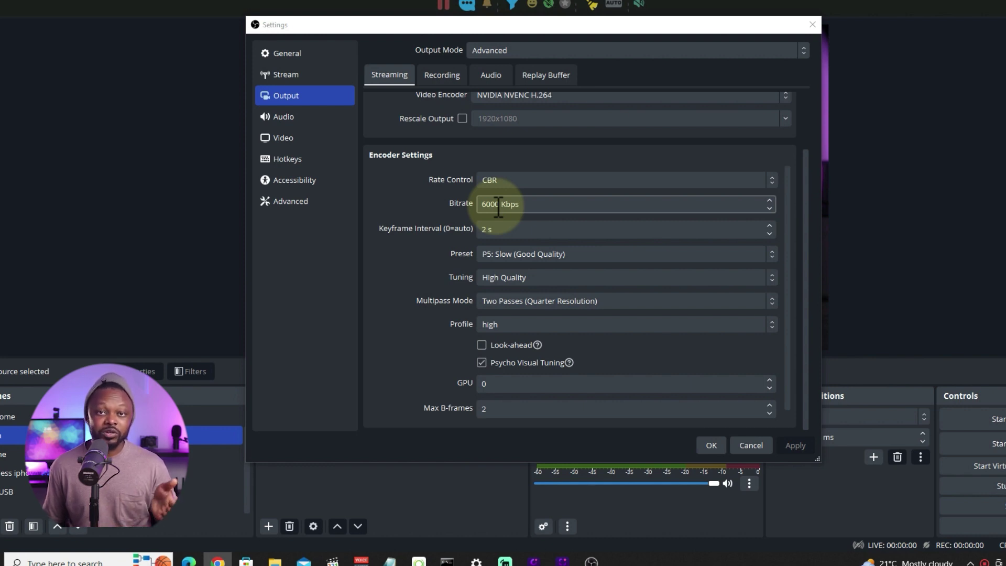
Step: Review the audio bitrates of the tracks in the output settings
{"action": "left_click", "coordinate": [491, 77]}
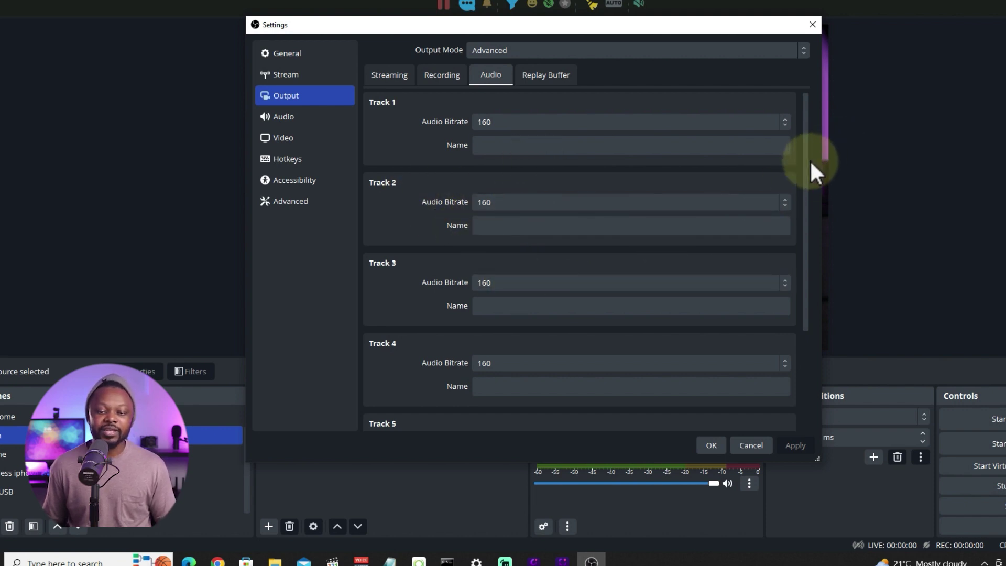
{"action": "left_click_drag", "start_coordinate": [809, 160], "coordinate": [680, 131]}
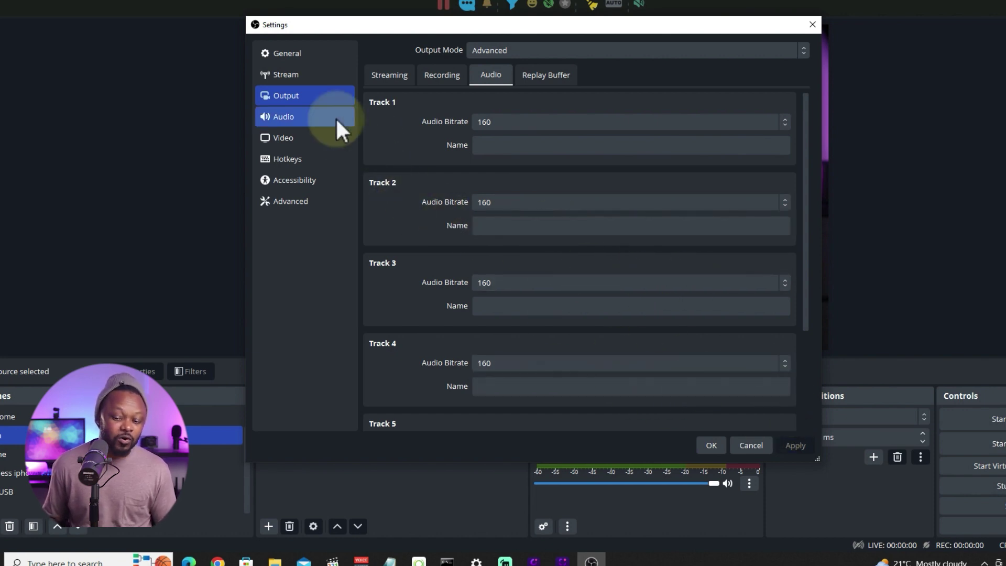
{"action": "left_click", "coordinate": [304, 53]}
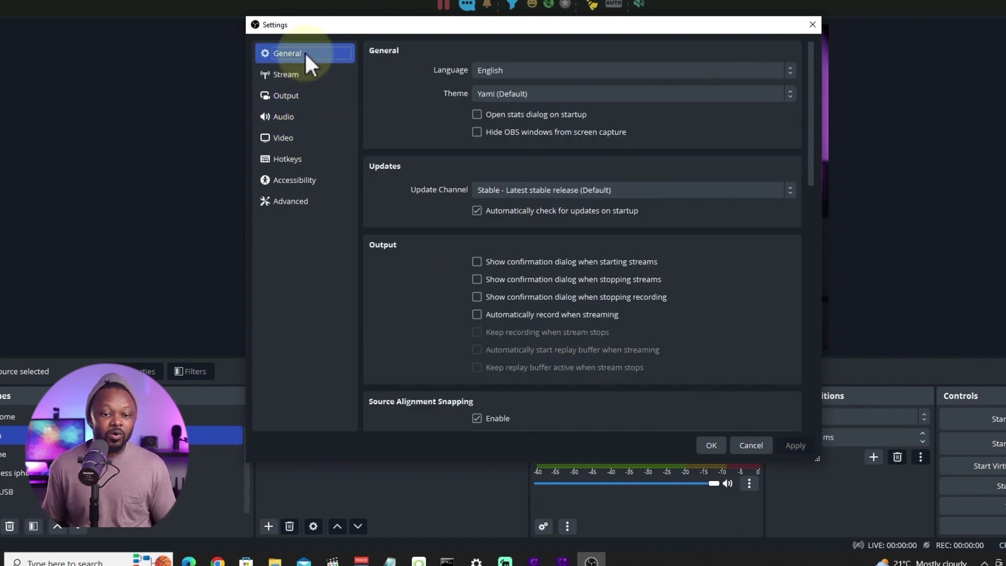
Step: Change the streaming service from Facebook Live to Custom and accept the settings
{"action": "left_click", "coordinate": [304, 74]}
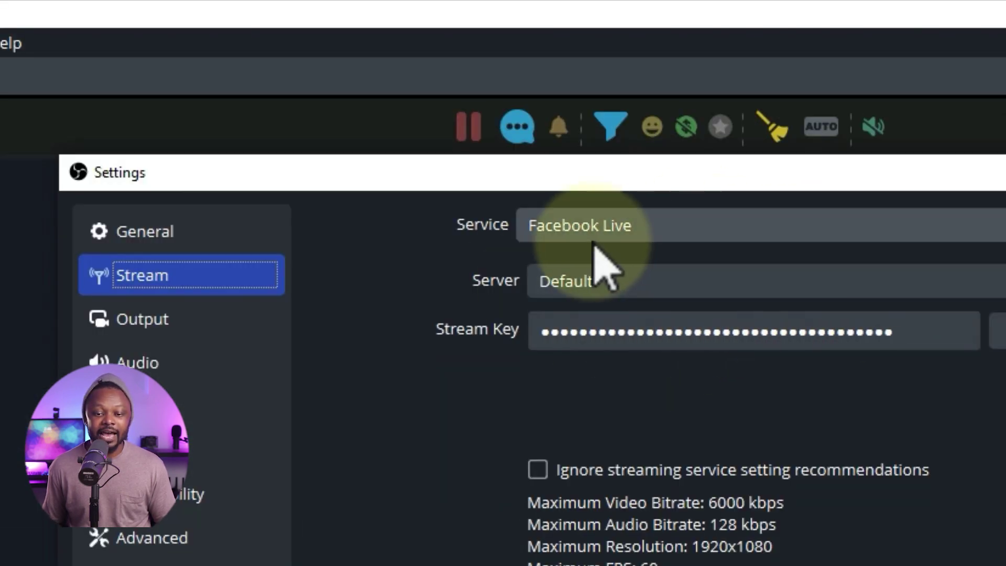
{"action": "left_click", "coordinate": [711, 226]}
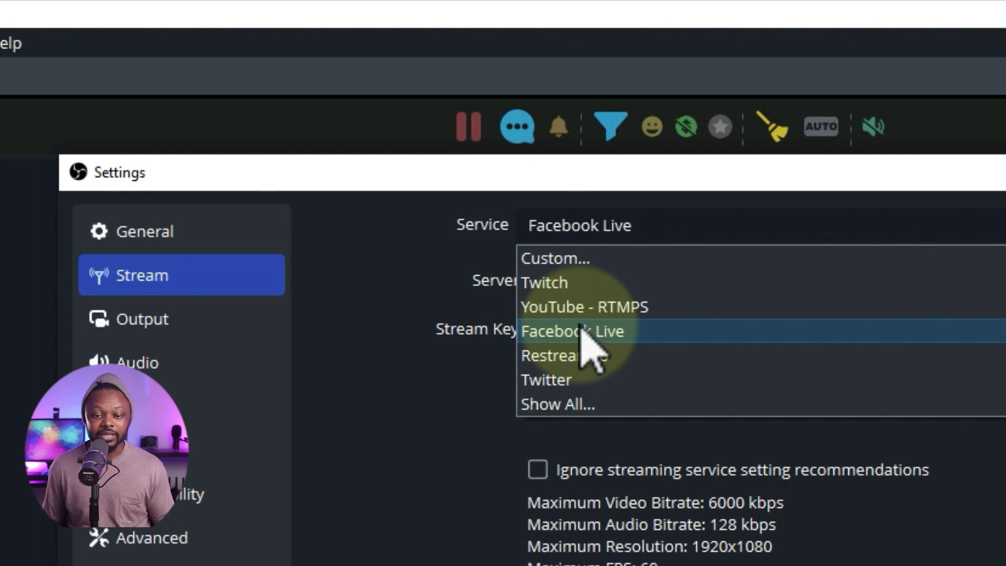
{"action": "left_click", "coordinate": [581, 262]}
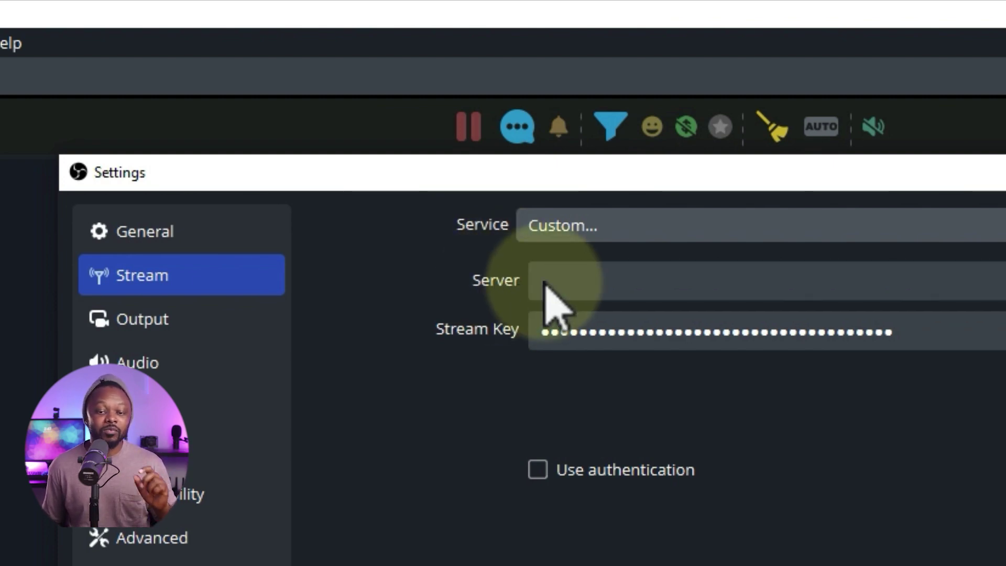
{"action": "left_click", "coordinate": [547, 334]}
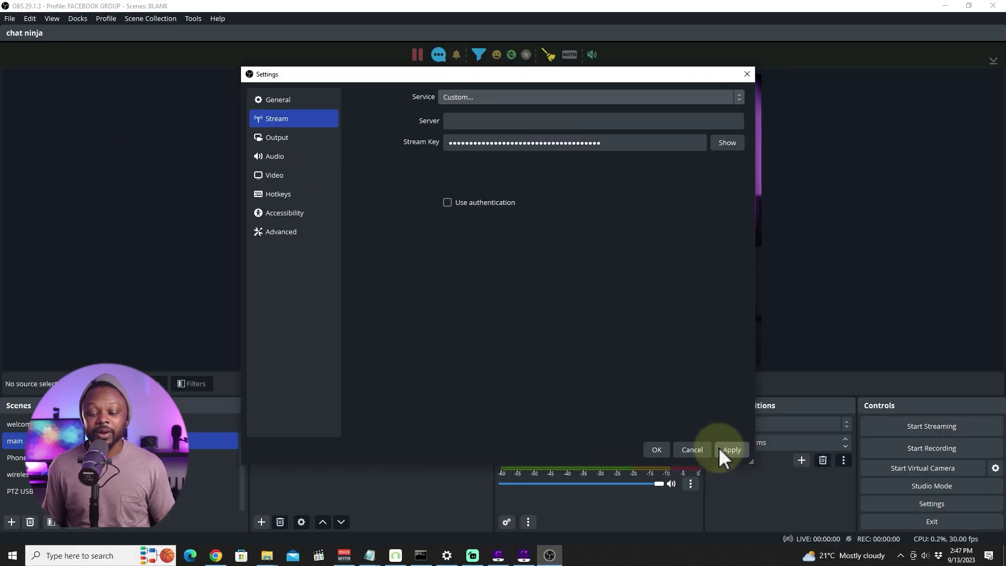
{"action": "left_click", "coordinate": [720, 450]}
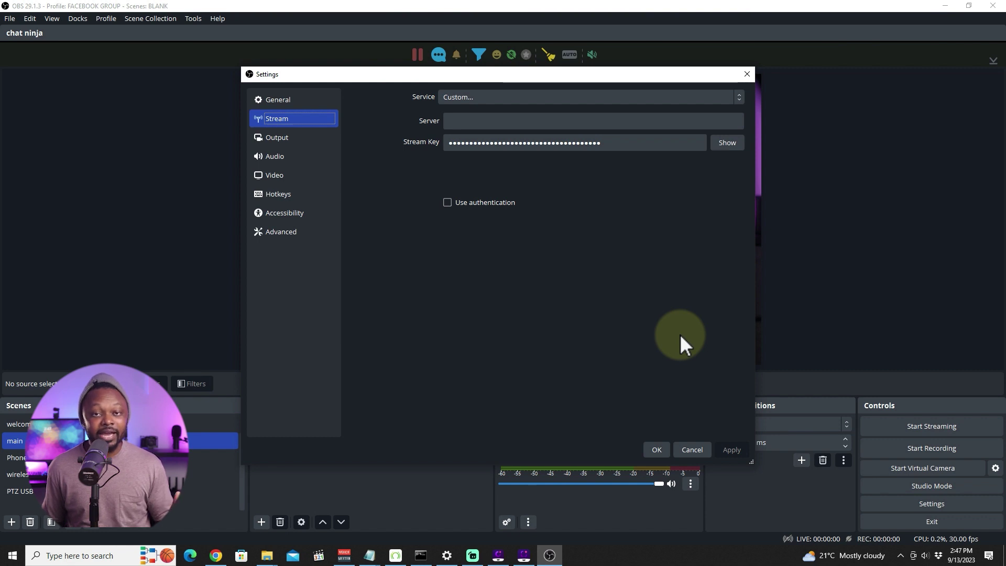
{"action": "left_click", "coordinate": [657, 450]}
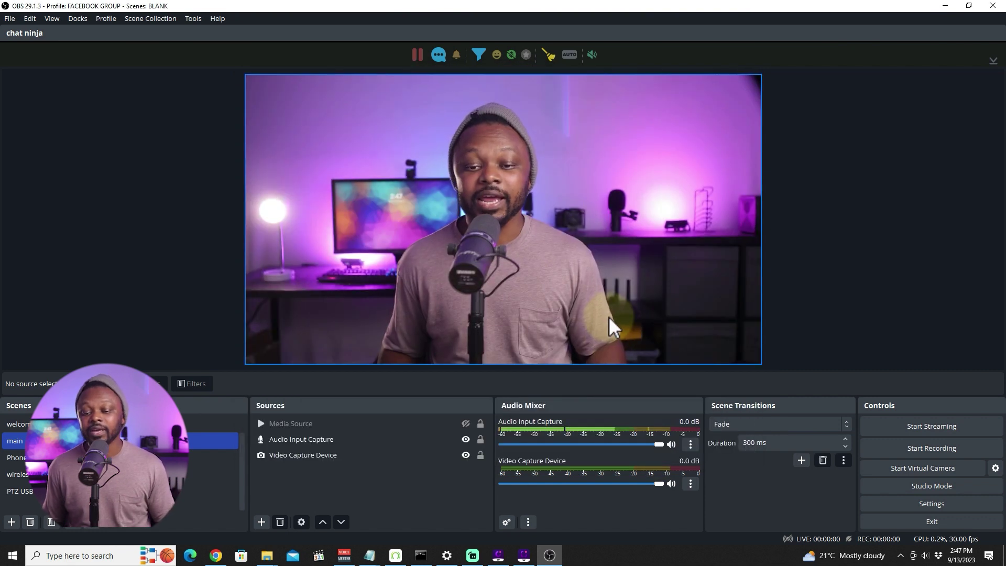
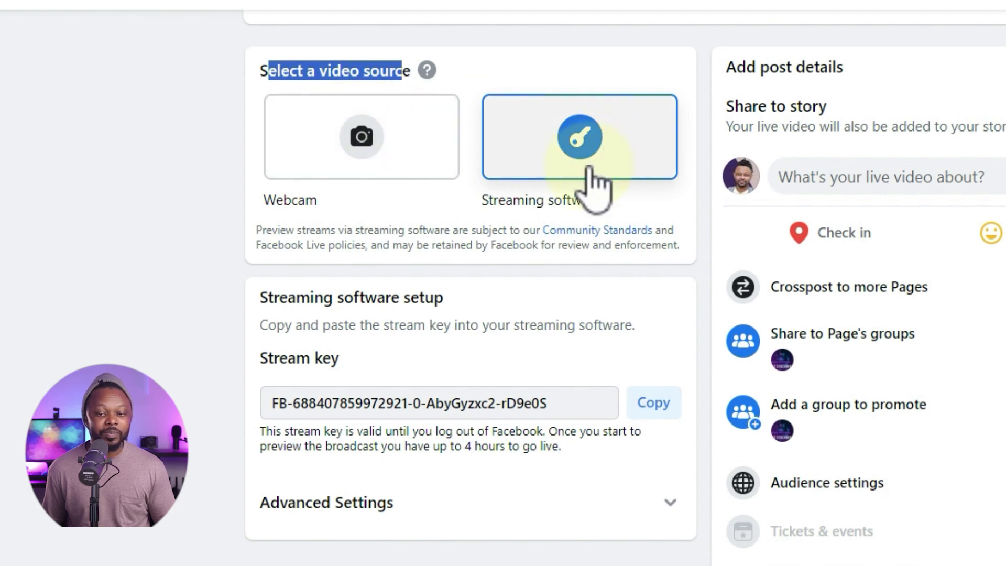
Step: In Facebook Live Producer, expand the streaming software setup's advanced settings, dismissing the tips, and copy the server URL
{"action": "scroll", "coordinate": [335, 367], "scroll_direction": "down", "scroll_amount": 2}
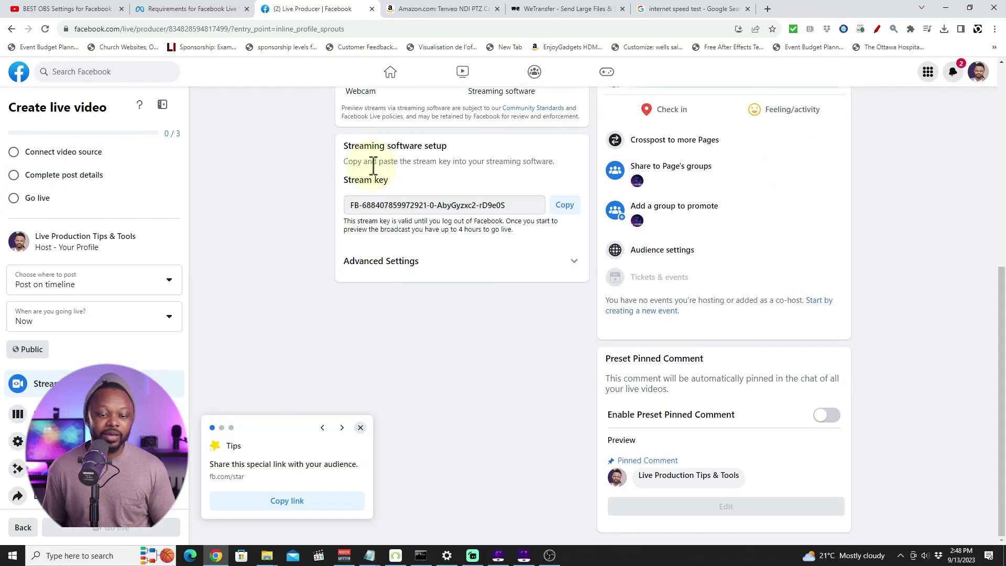
{"action": "left_click", "coordinate": [370, 262]}
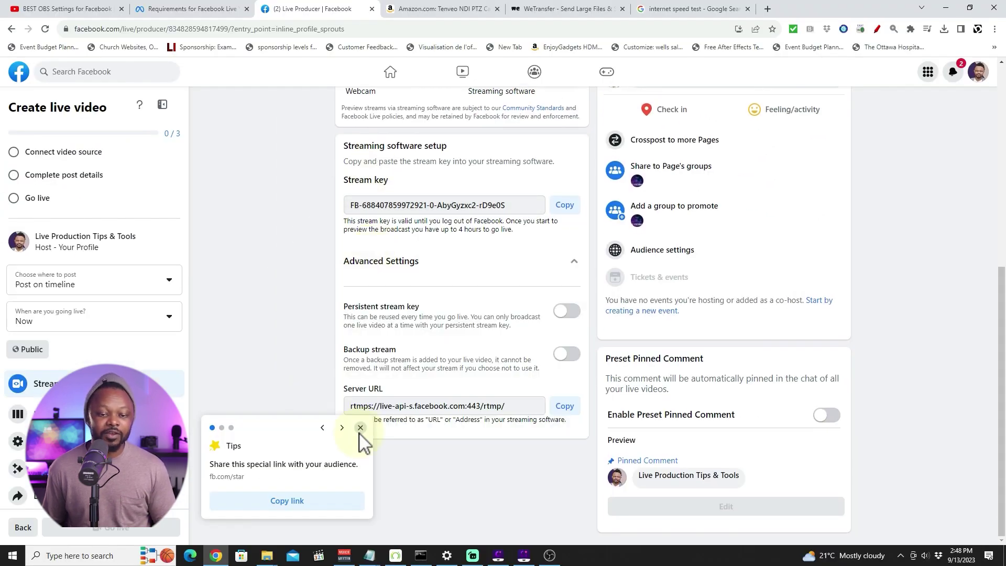
{"action": "left_click", "coordinate": [360, 427]}
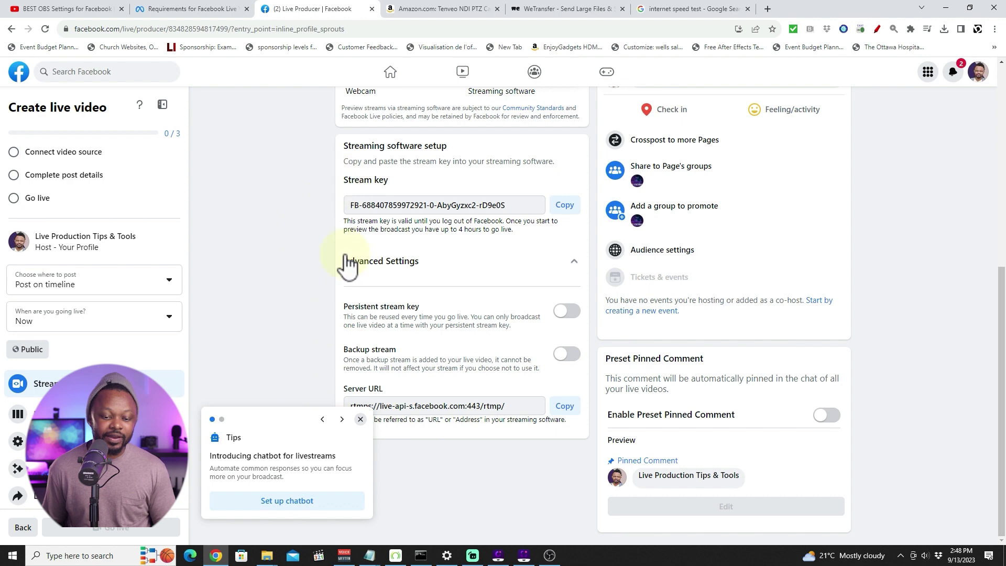
{"action": "left_click", "coordinate": [361, 421]}
{"action": "left_click", "coordinate": [360, 444]}
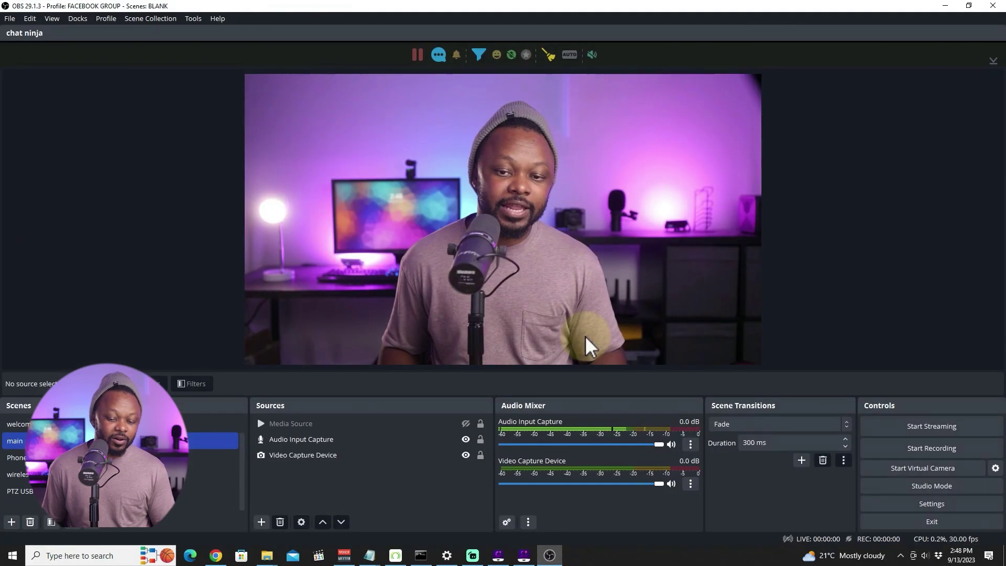
Step: In OBS, paste rtmps://live-api-s.facebook.com:443/rtmp/ as the custom streaming service's server and accept the settings
{"action": "left_click", "coordinate": [904, 504]}
{"action": "left_click", "coordinate": [283, 117]}
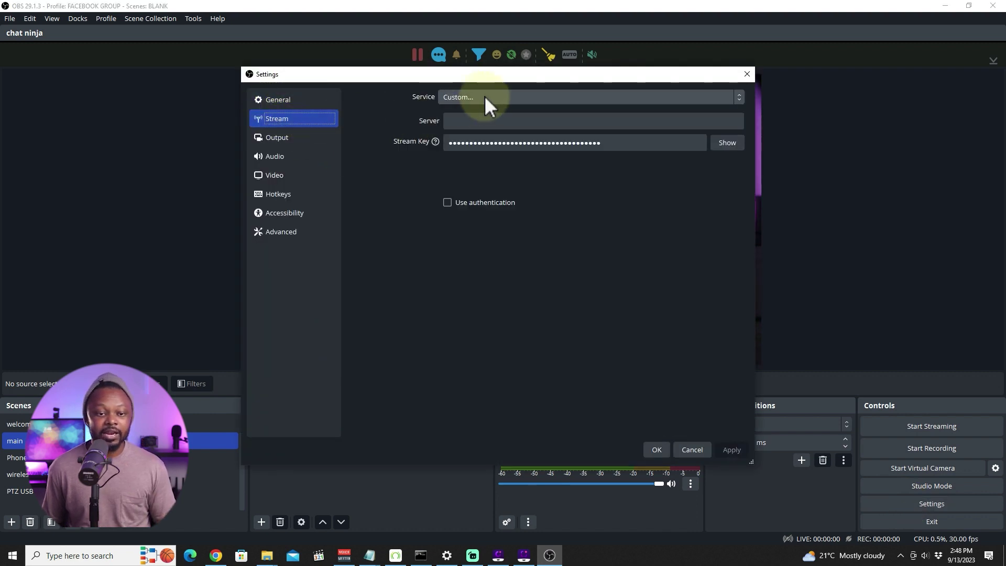
{"action": "left_click", "coordinate": [470, 119]}
{"action": "right_click", "coordinate": [470, 121]}
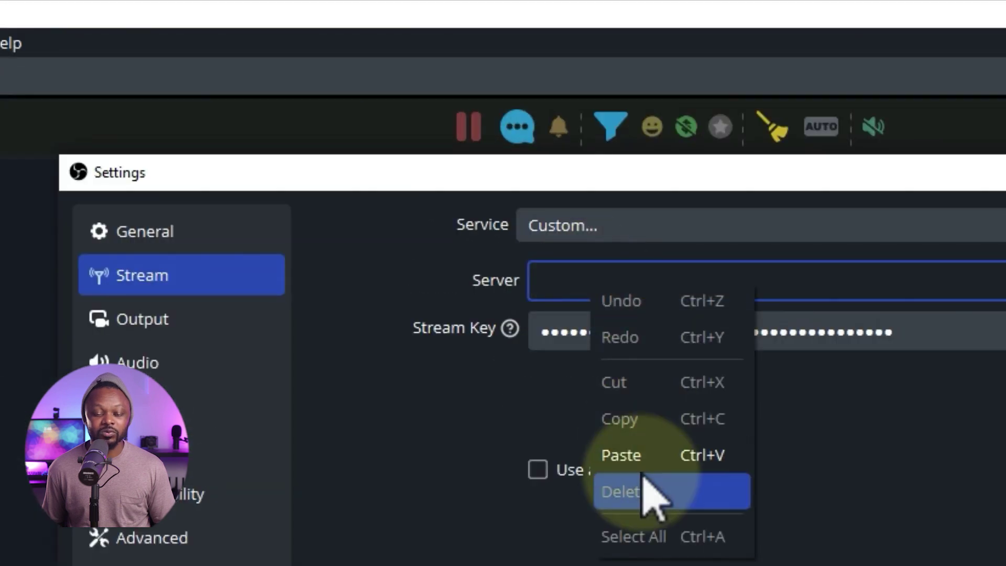
{"action": "left_click", "coordinate": [629, 455]}
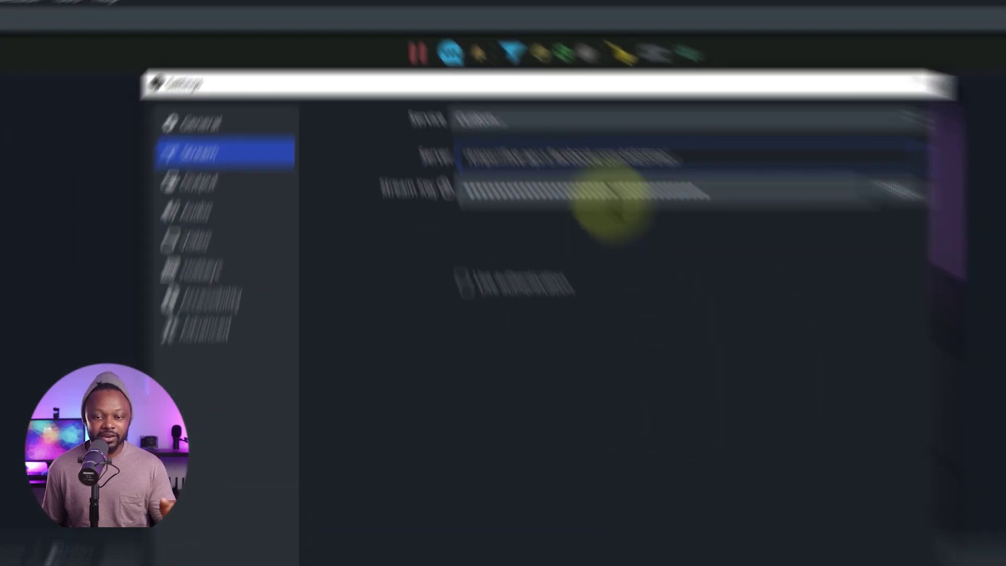
{"action": "left_click", "coordinate": [692, 511]}
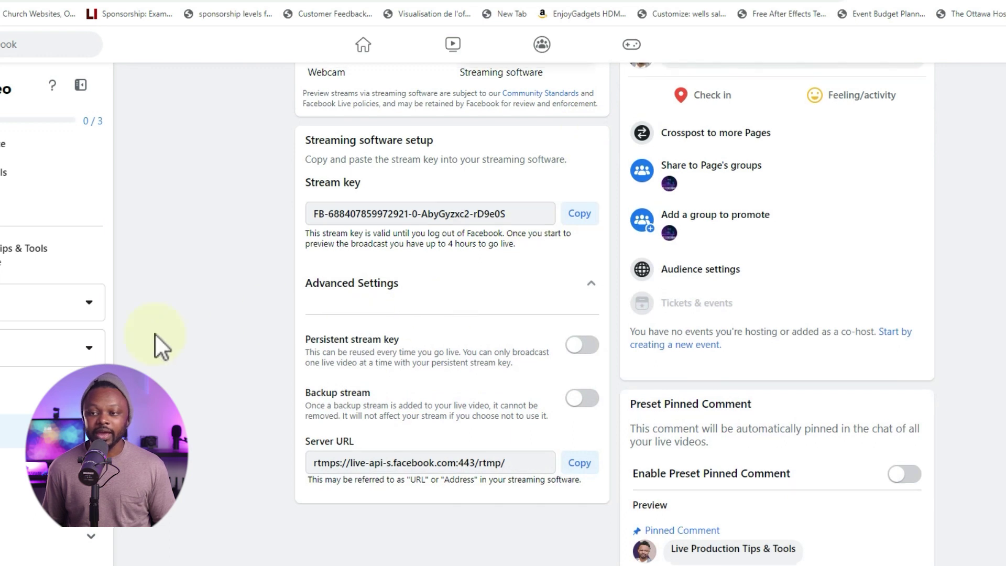
Step: Copy the stream key from Facebook Live Producer, replace the existing stream key in the OBS stream settings with it, and apply
{"action": "scroll", "coordinate": [155, 335], "scroll_direction": "up", "scroll_amount": 1}
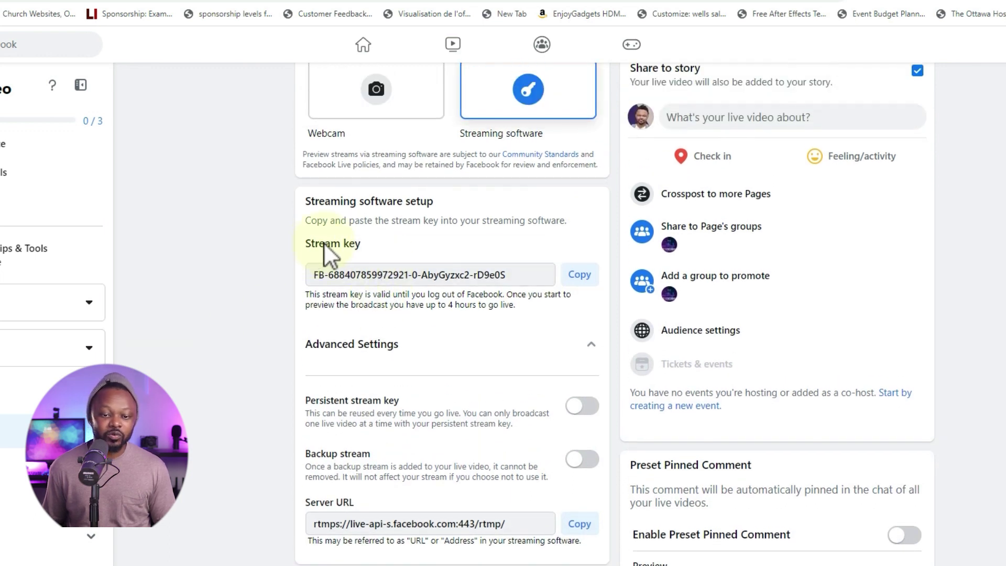
{"action": "left_click", "coordinate": [579, 277]}
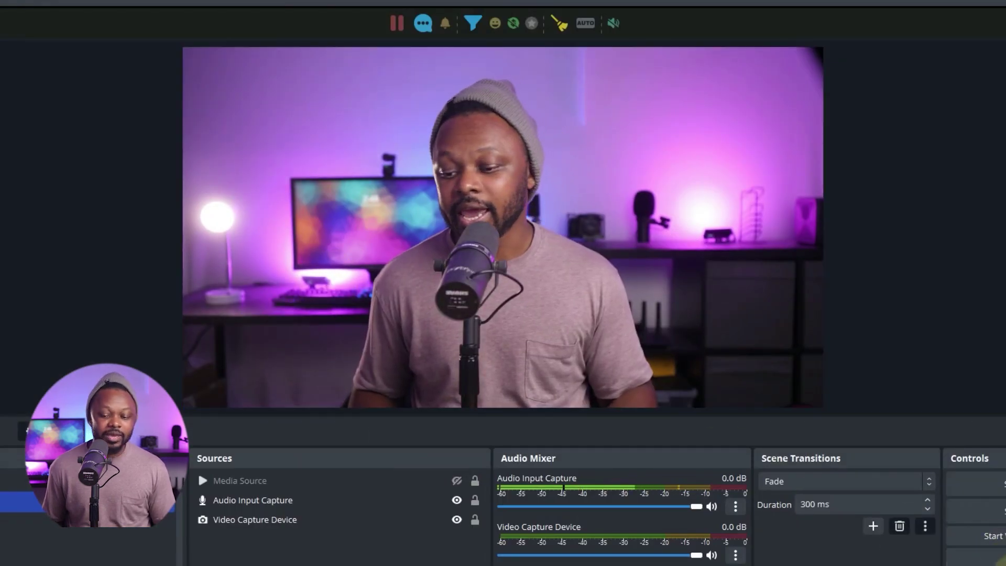
{"action": "left_click", "coordinate": [907, 460]}
{"action": "left_click", "coordinate": [246, 105]}
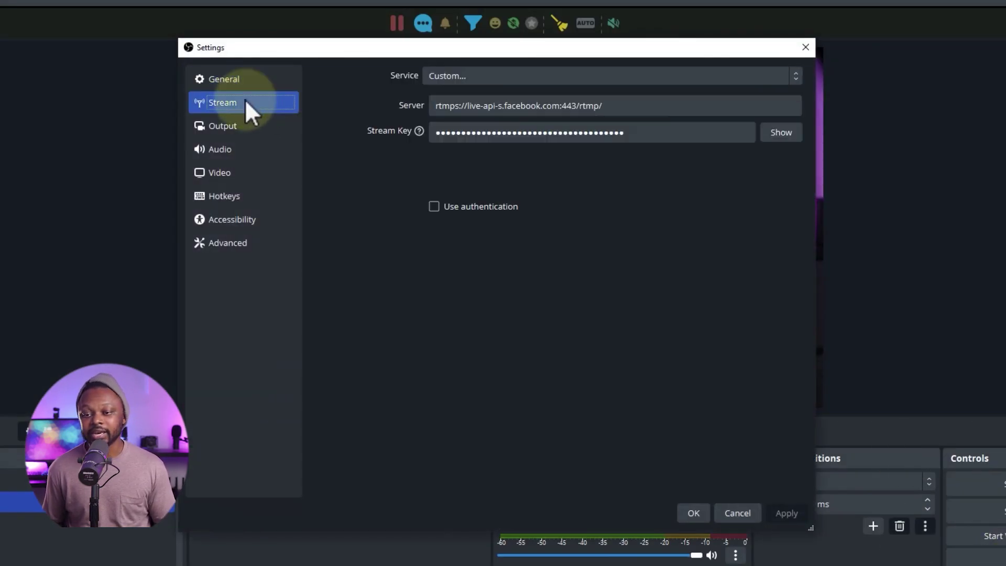
{"action": "double_click", "coordinate": [539, 133]}
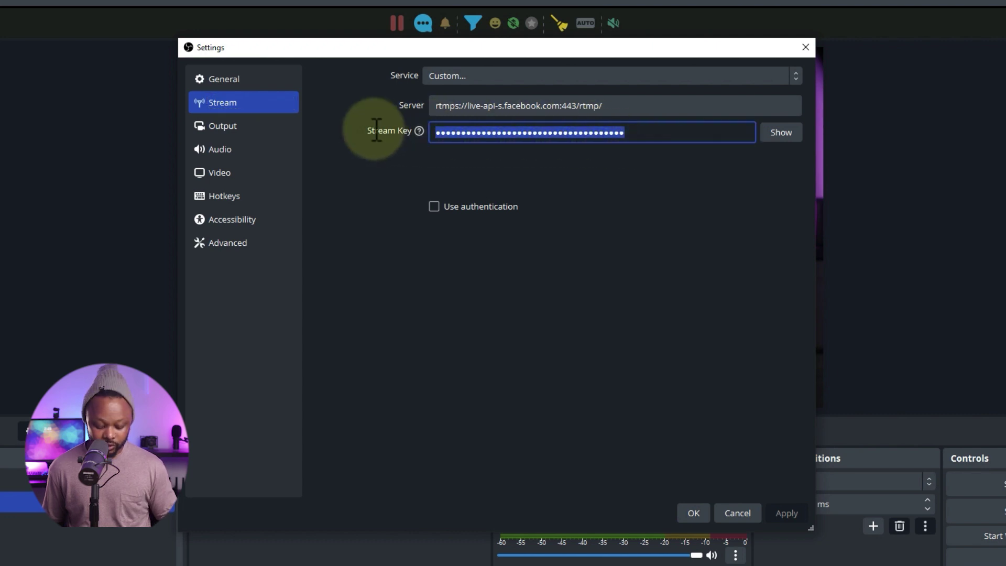
{"action": "key", "text": "BackSpace"}
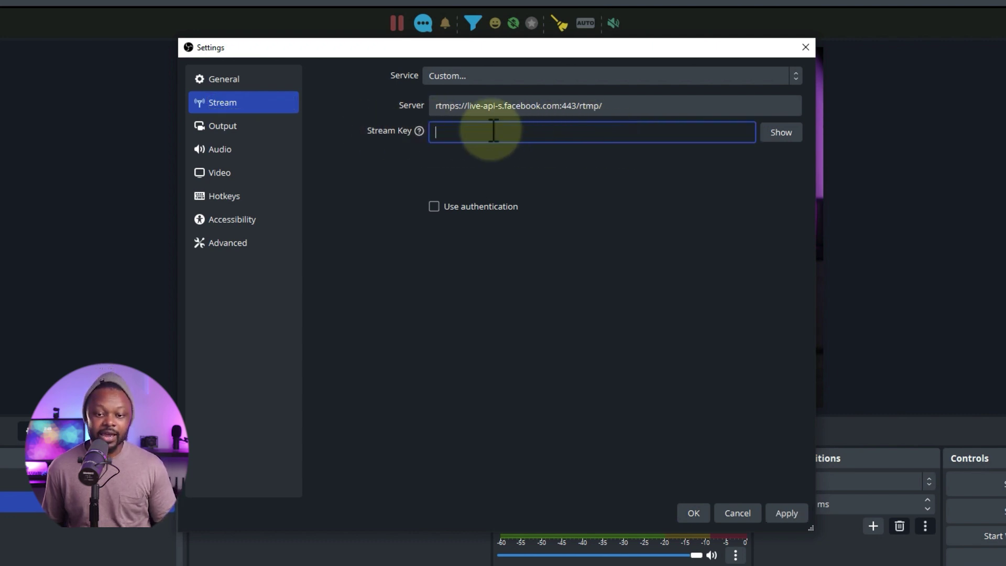
{"action": "left_click", "coordinate": [527, 224]}
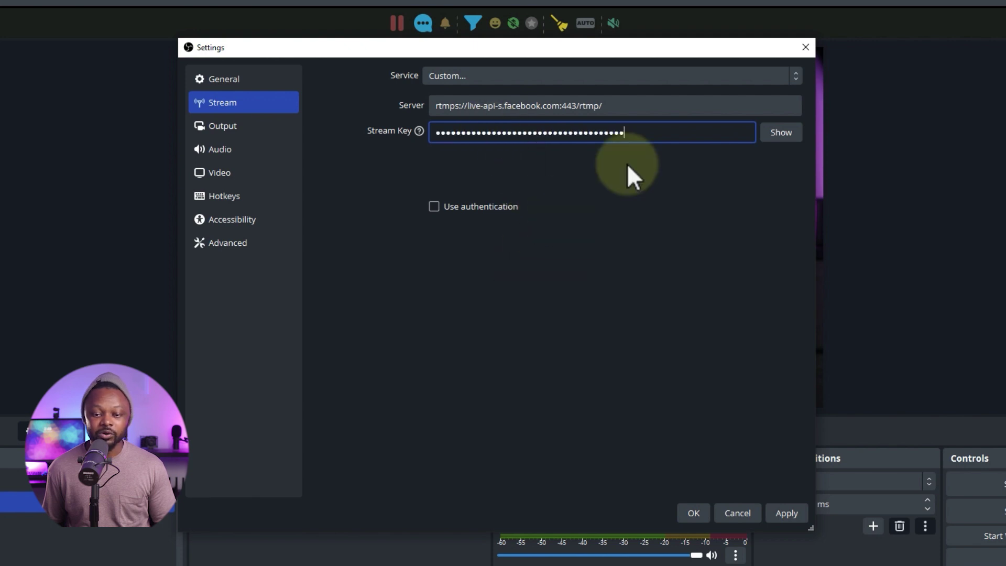
{"action": "left_click", "coordinate": [791, 514]}
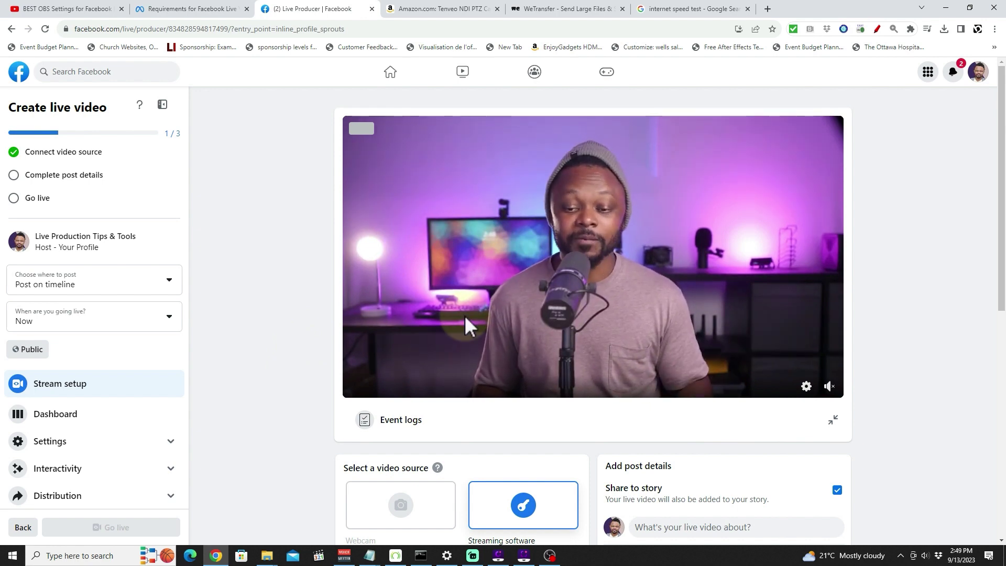
Step: Set the quality of the live video preview in Facebook Live Producer to 1080p
{"action": "left_click", "coordinate": [807, 387]}
{"action": "left_click", "coordinate": [773, 362]}
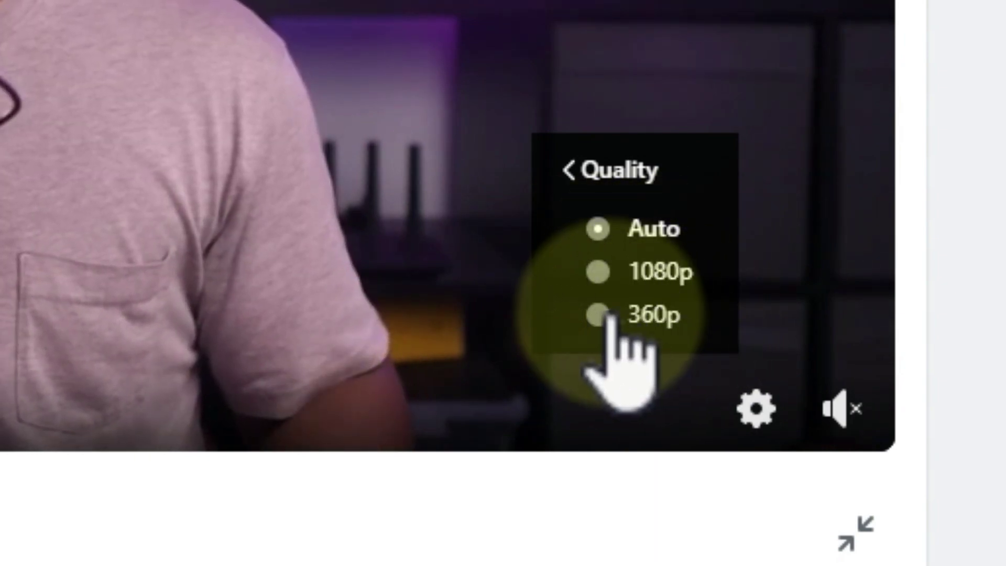
{"action": "left_click", "coordinate": [610, 277]}
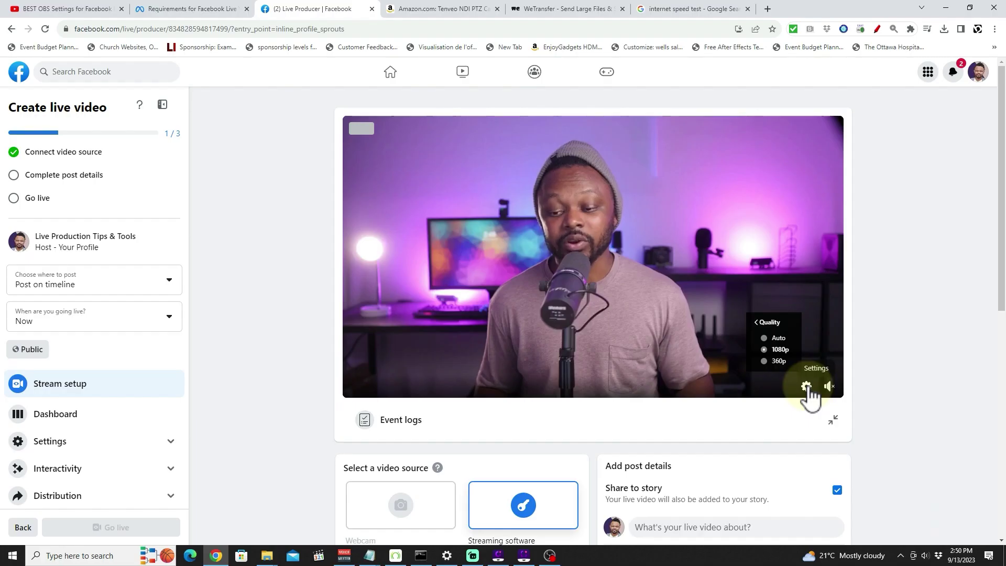
{"action": "left_click", "coordinate": [501, 347]}
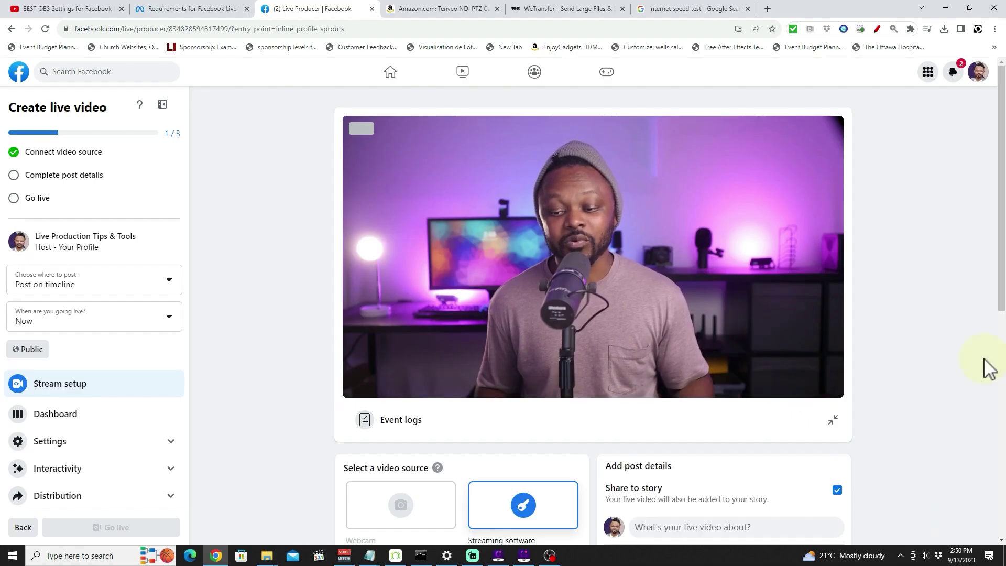
Step: Create the live video post with the title "Live Stream in 1080p Full HD" and the description "Testing Full HD"
{"action": "scroll", "coordinate": [985, 367], "scroll_direction": "down", "scroll_amount": 5}
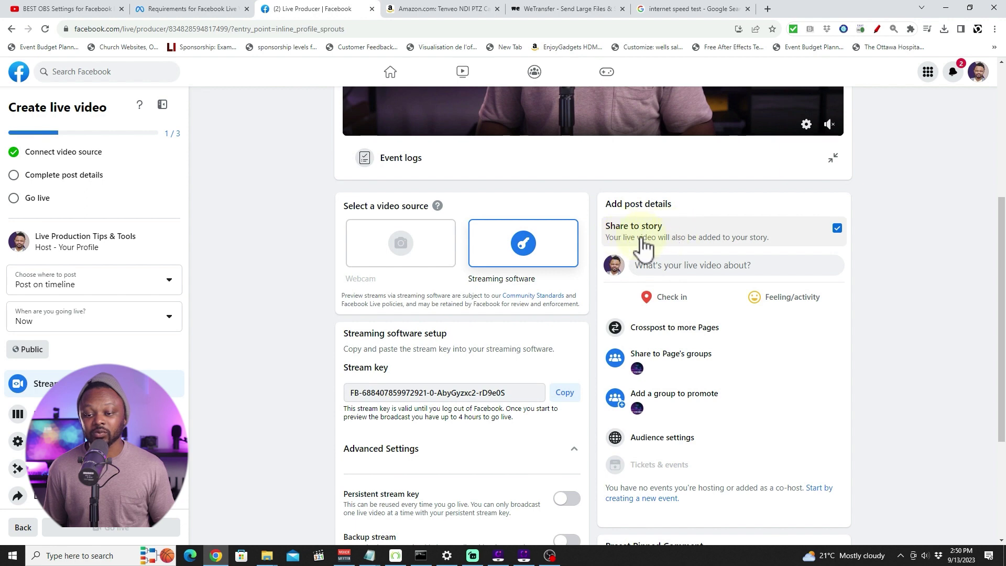
{"action": "left_click", "coordinate": [758, 270]}
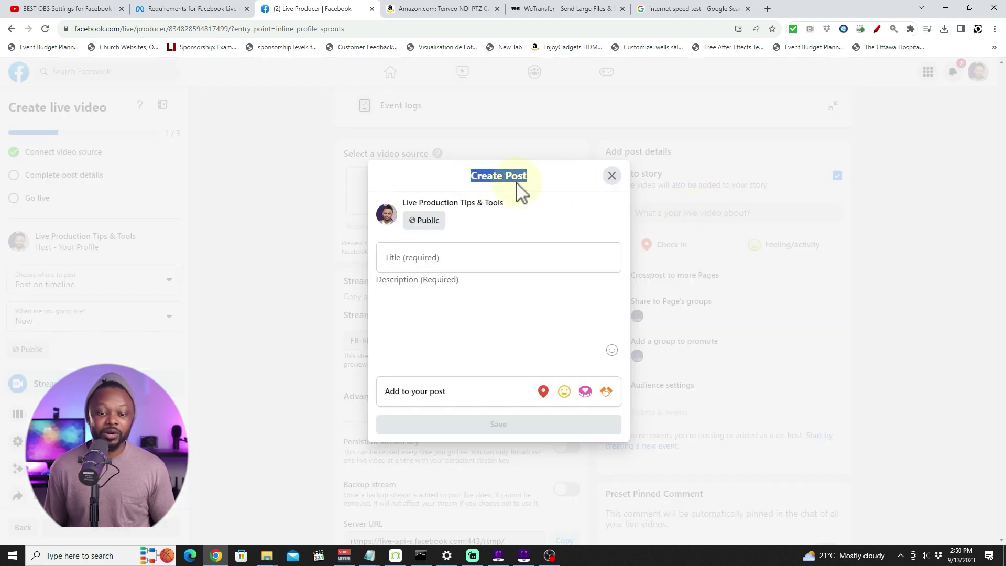
{"action": "left_click", "coordinate": [410, 265]}
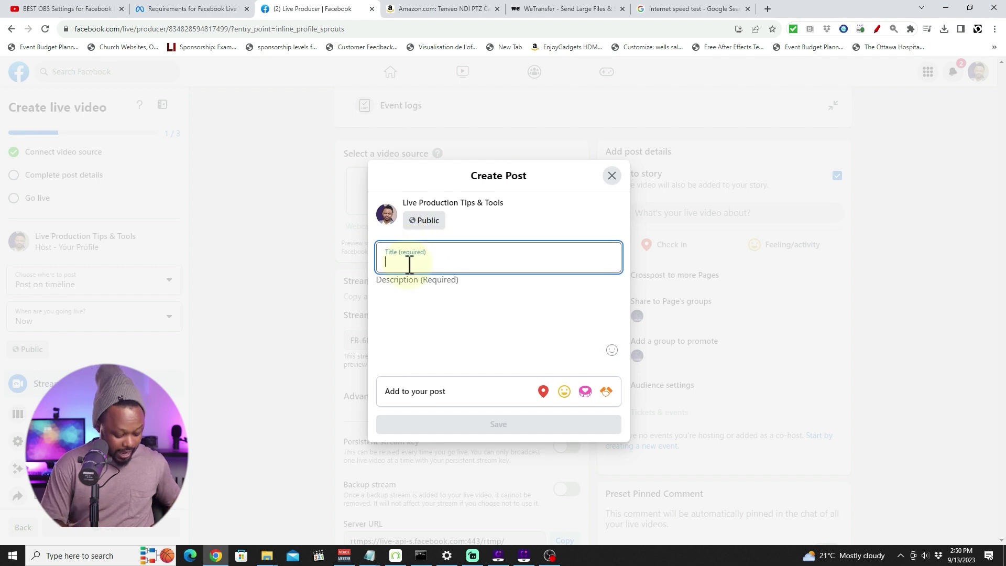
{"action": "type", "text": "Live Stream in 1"}
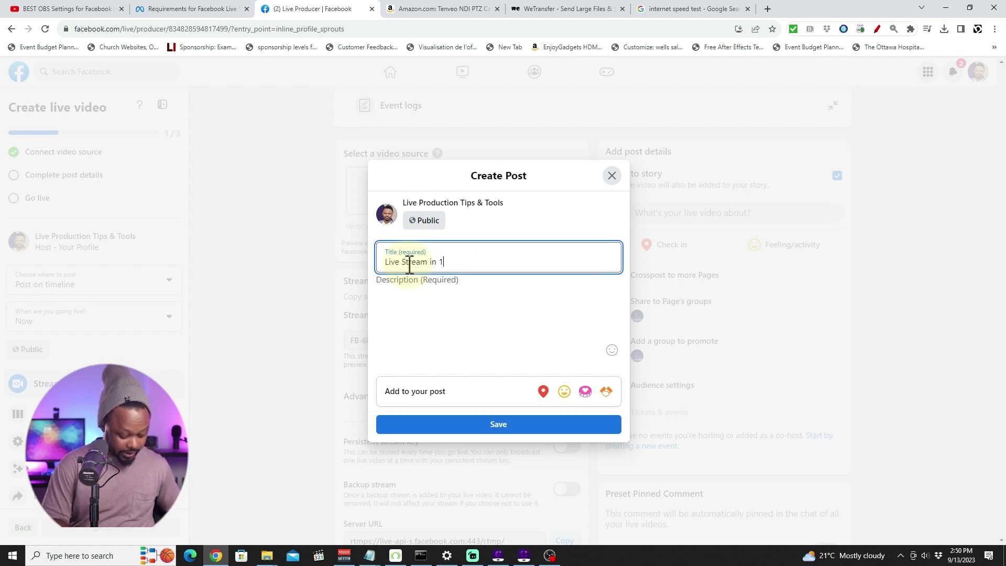
{"action": "type", "text": "080"}
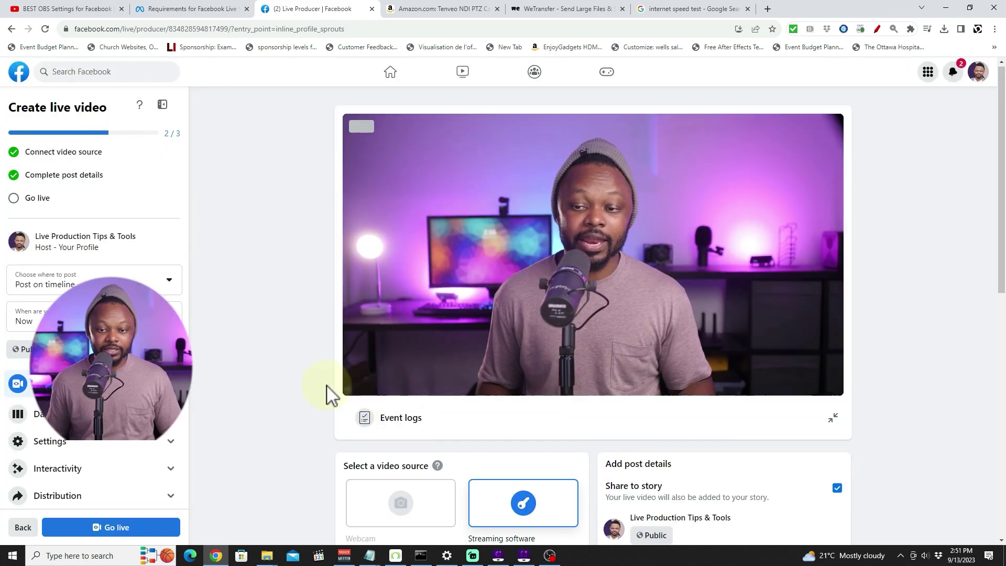
Step: Check the live video preview and its quality setting in Facebook Live Producer
{"action": "scroll", "coordinate": [326, 393], "scroll_direction": "down", "scroll_amount": 2}
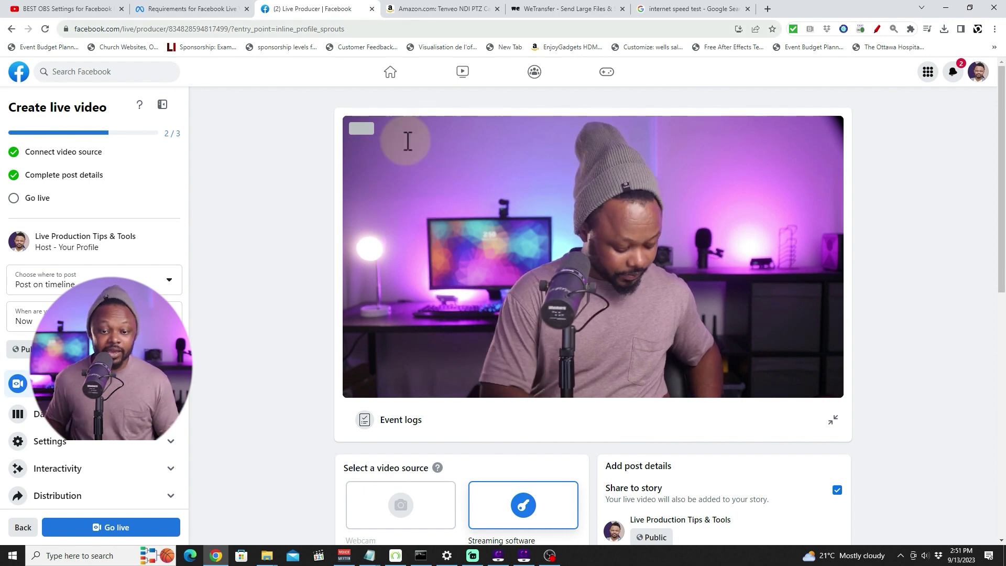
{"action": "left_click", "coordinate": [589, 305]}
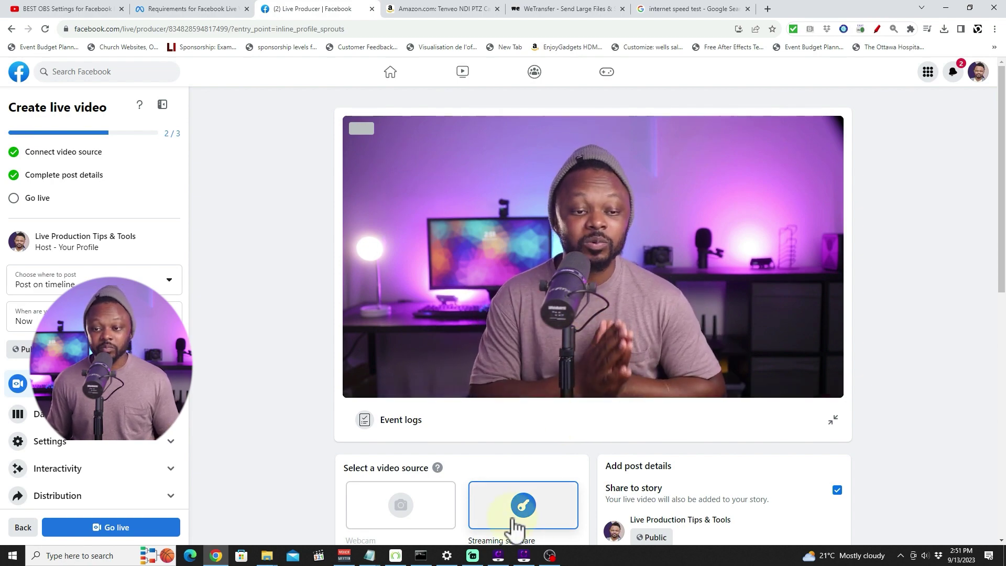
{"action": "key", "text": "alt+Tab"}
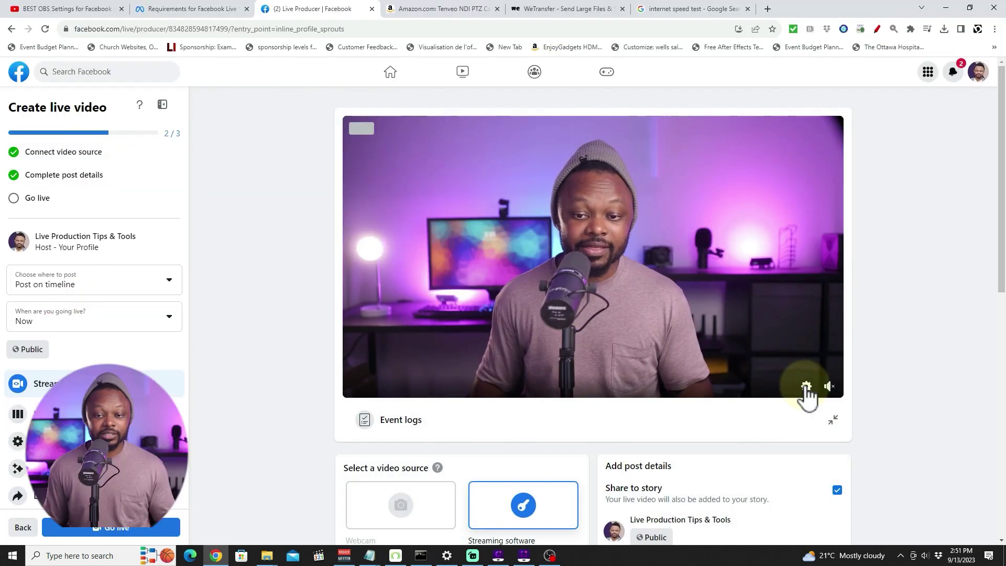
{"action": "left_click", "coordinate": [806, 387]}
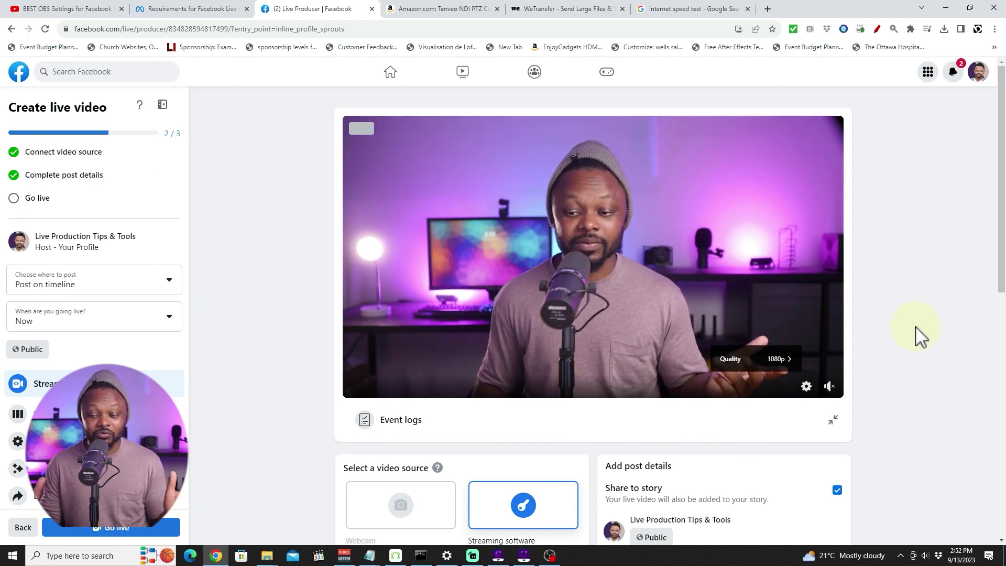
{"action": "scroll", "coordinate": [921, 336], "scroll_direction": "down", "scroll_amount": 1}
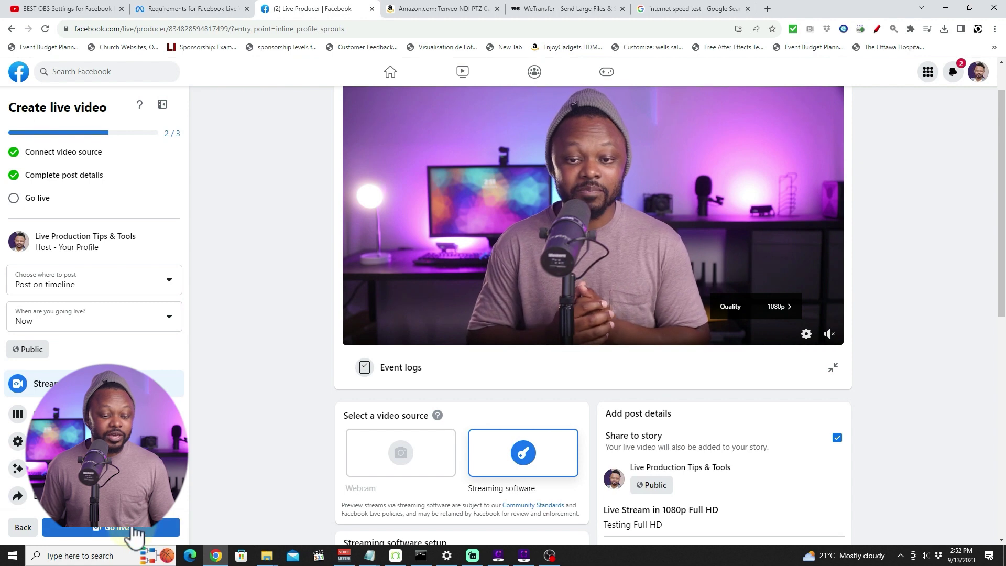